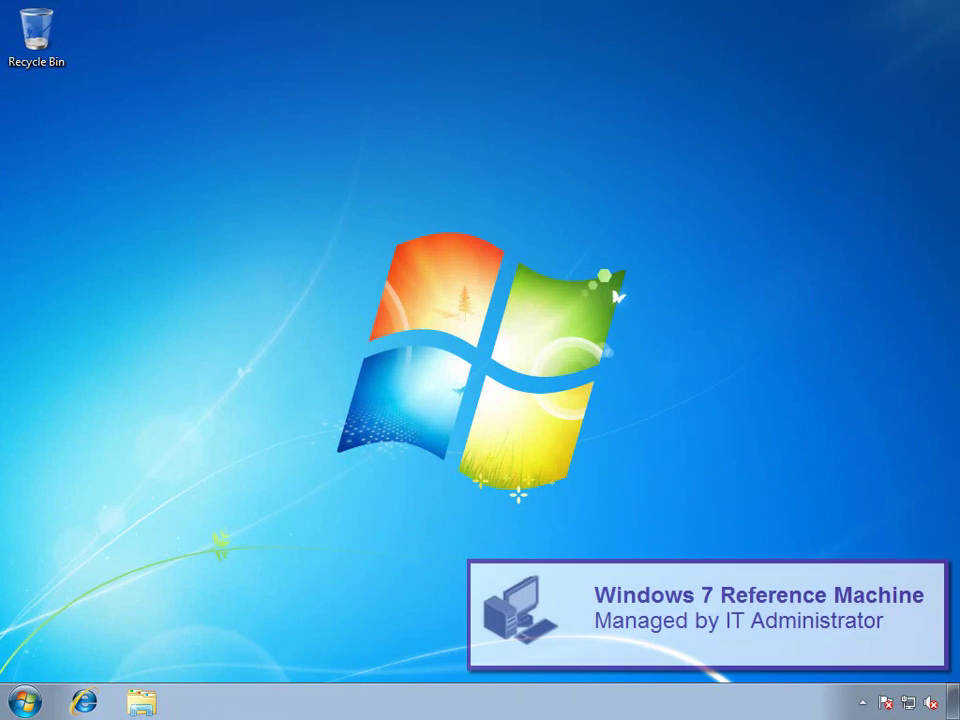
Launch Command Prompt as administrator from the Start menu search
click(25, 701)
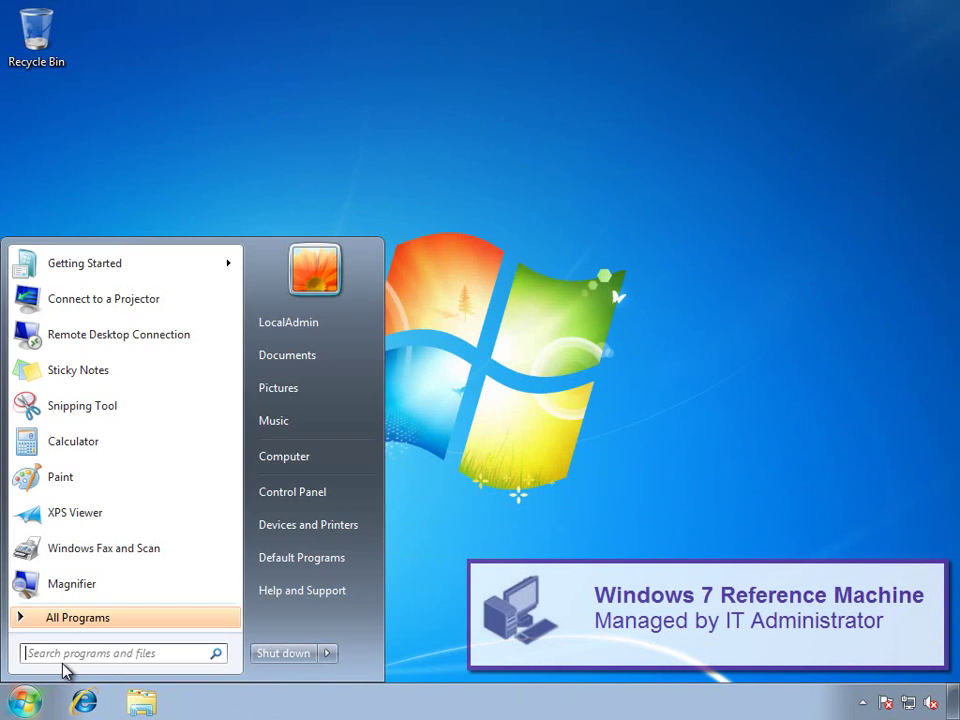
text(cmd)
right_click(92, 292)
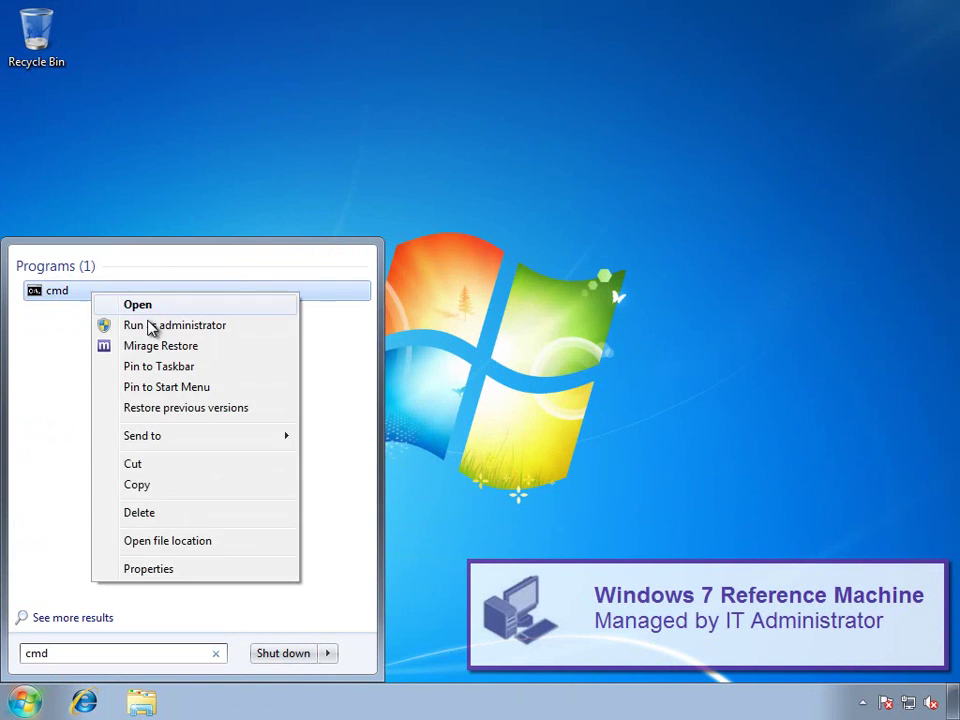
click(150, 325)
click(334, 441)
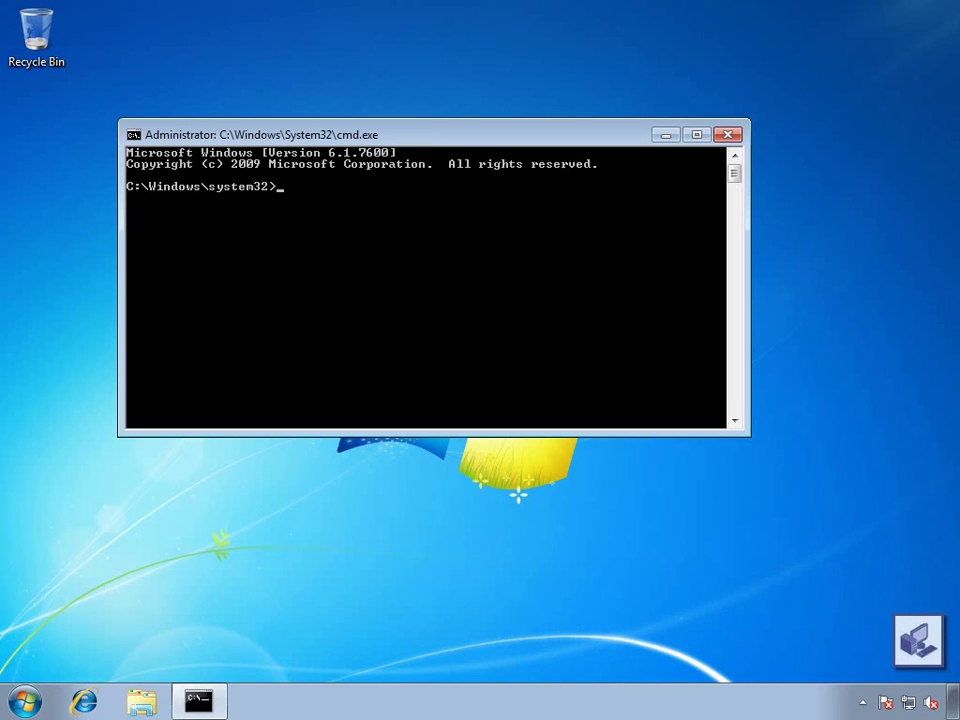
Change directory to Program Files\Wanova\Mirage Service\customactions
text(cd\)
key(Return)
text(cd pro)
key(Tab)
key(Return)
text(cd Wanova)
key(Return)
text(cd mir)
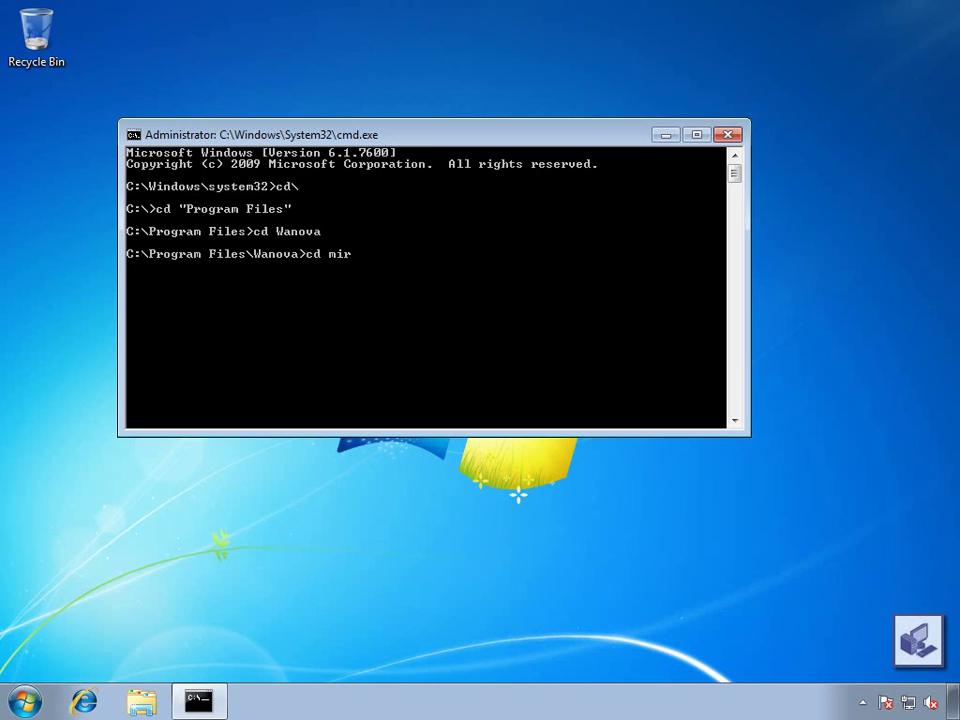
key(Tab)
key(Return)
text(cd customactions)
key(Return)
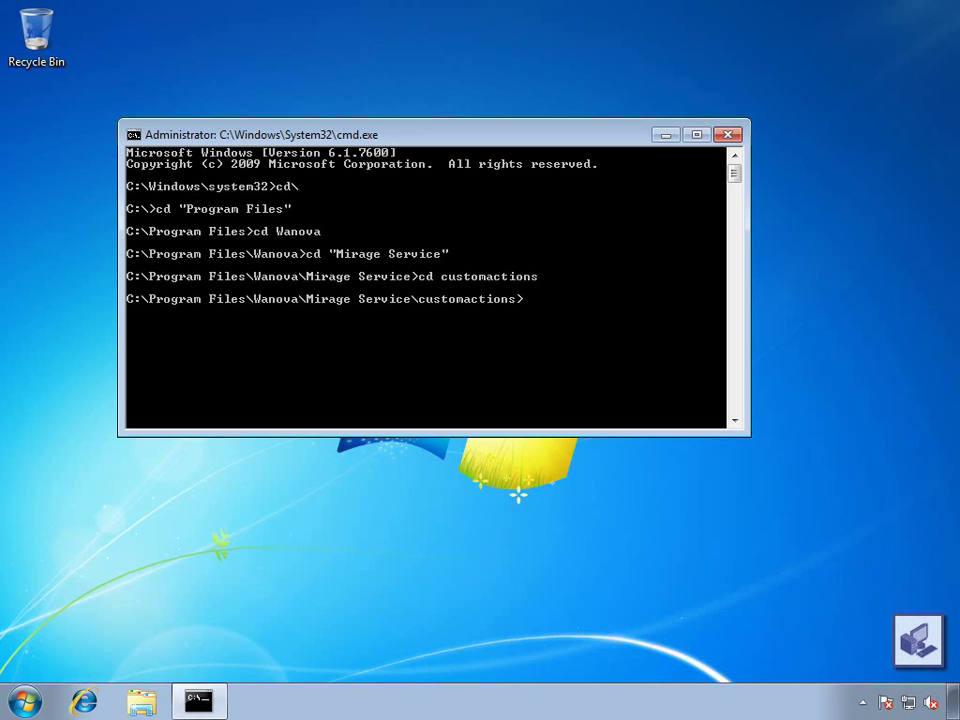
Run setup_usmt_only.bat, then go up to Mirage Service and run PrepRefMachineForMigration.vbs
text(s)
key(Tab)
key(Tab)
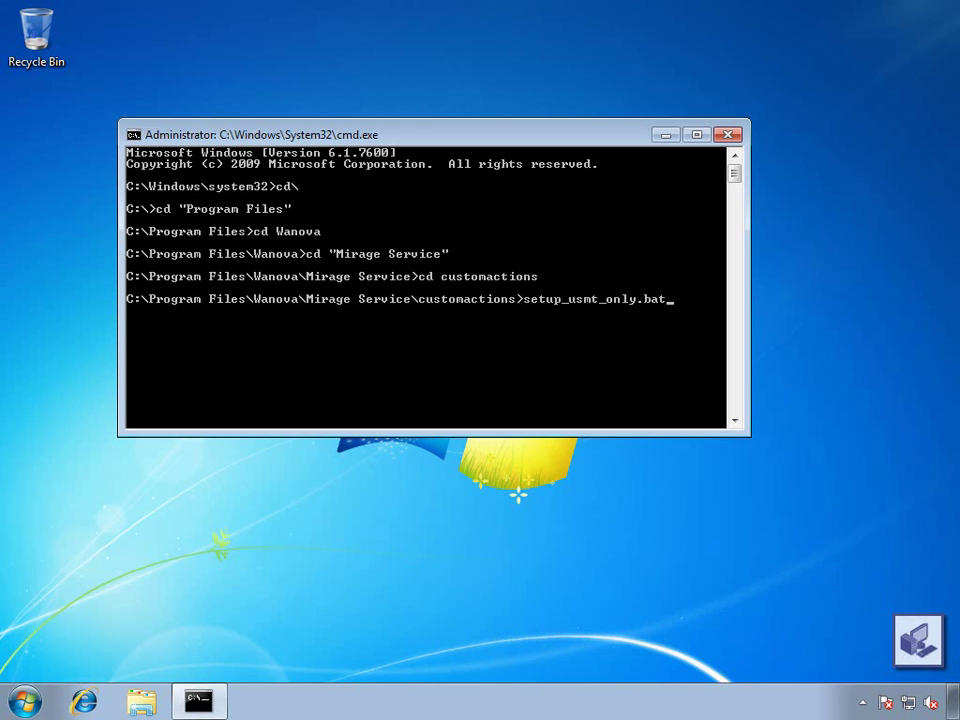
key(Return)
text(cd..)
key(Return)
text(pr)
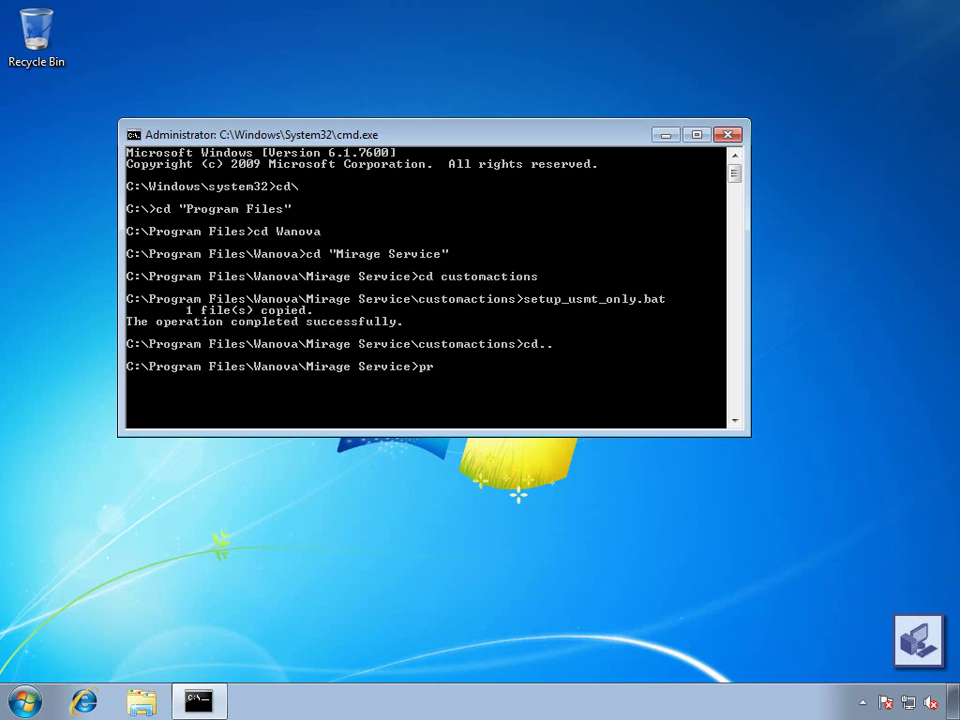
key(Tab)
key(Return)
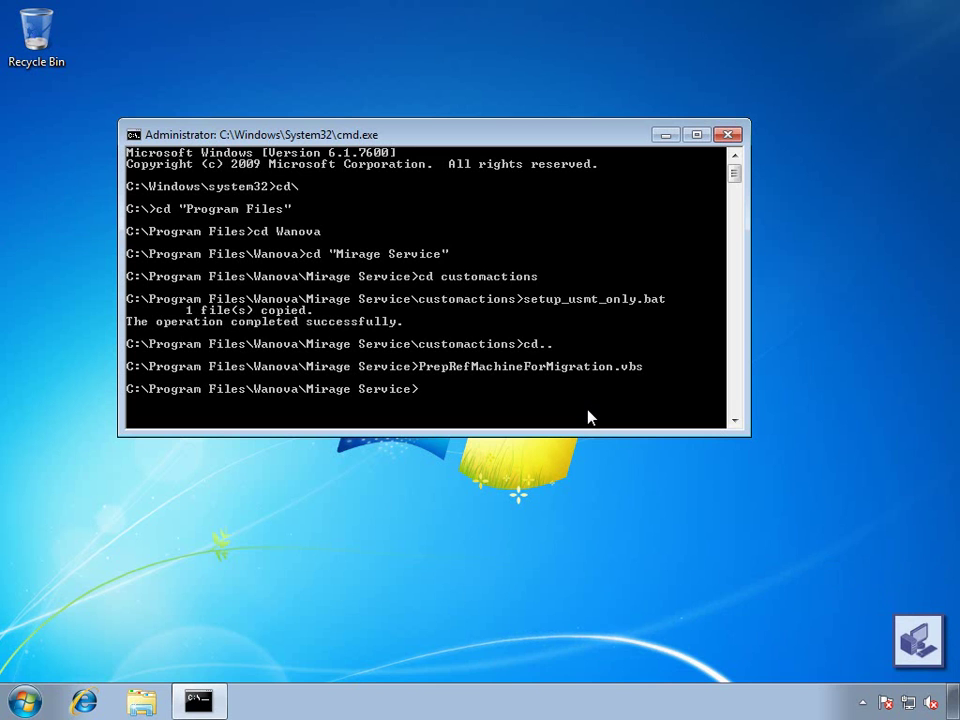
Exit Command Prompt, run Mirage's Check Reference Machine tool, and review its XP-to-Windows 7 section
text(exit)
key(Return)
click(864, 701)
right_click(888, 618)
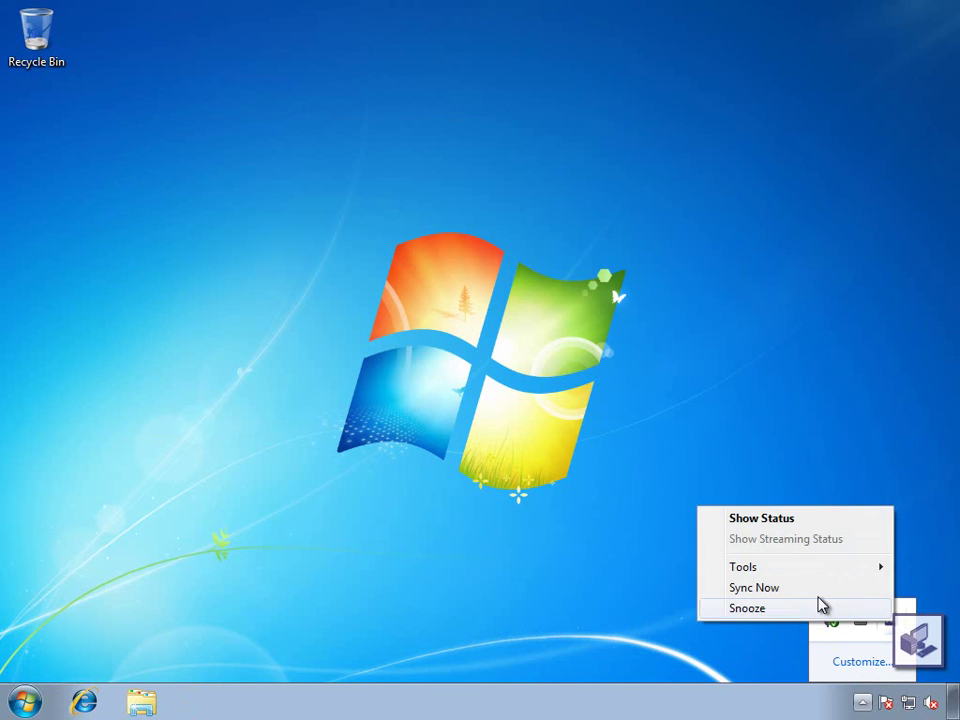
mouse_move(754, 570)
click(677, 630)
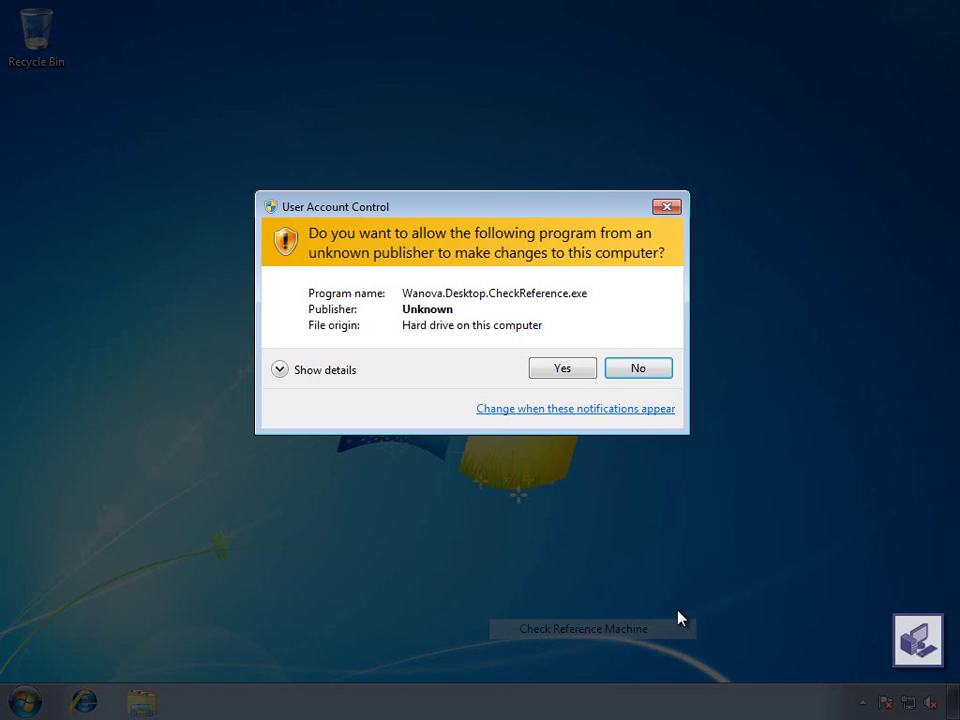
click(587, 376)
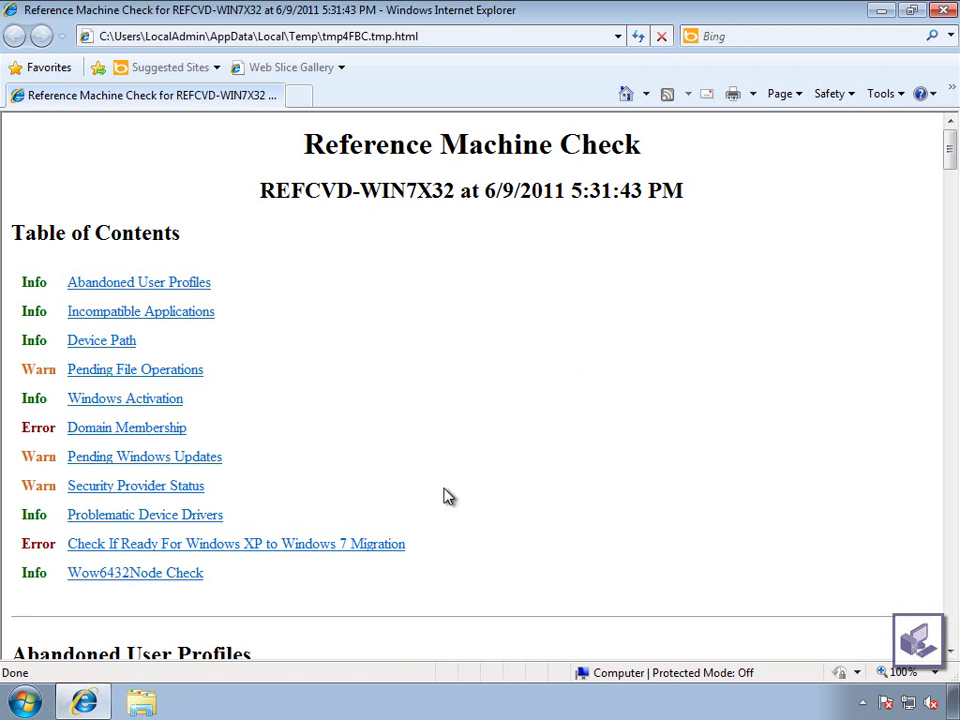
click(384, 545)
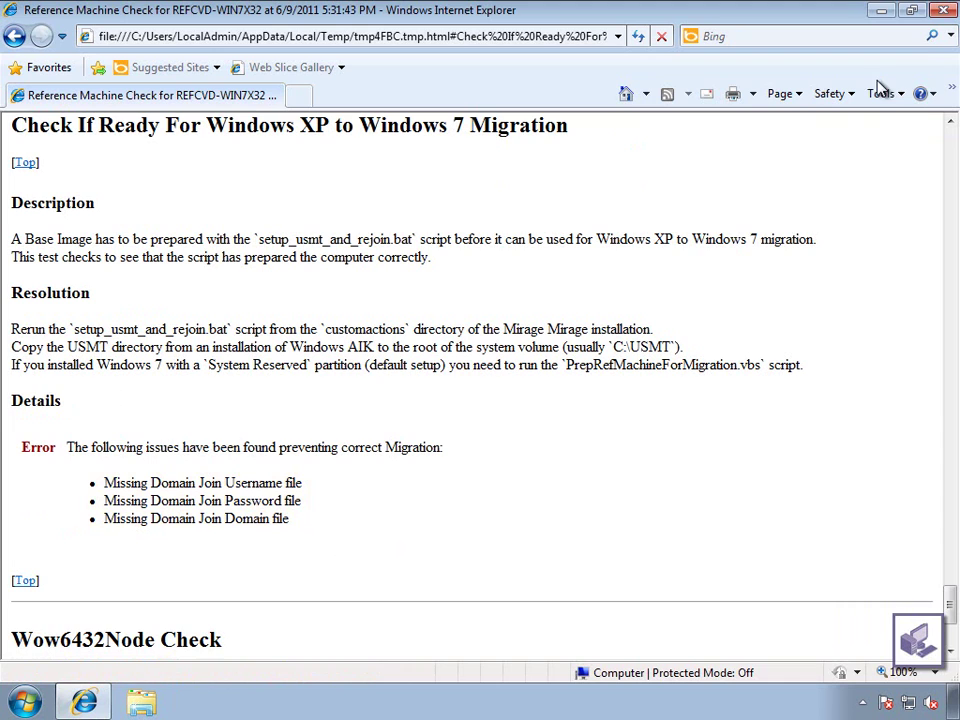
click(944, 22)
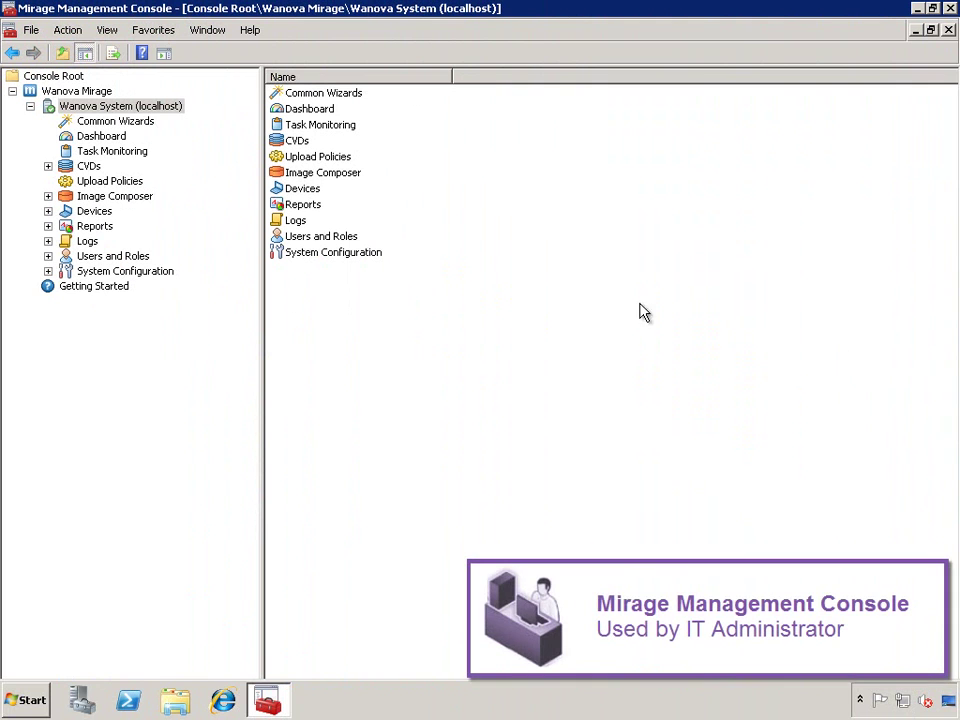
Start the XP to Win7 Migration wizard from Common Wizards and pick base image Win7 x32 3.2
click(131, 124)
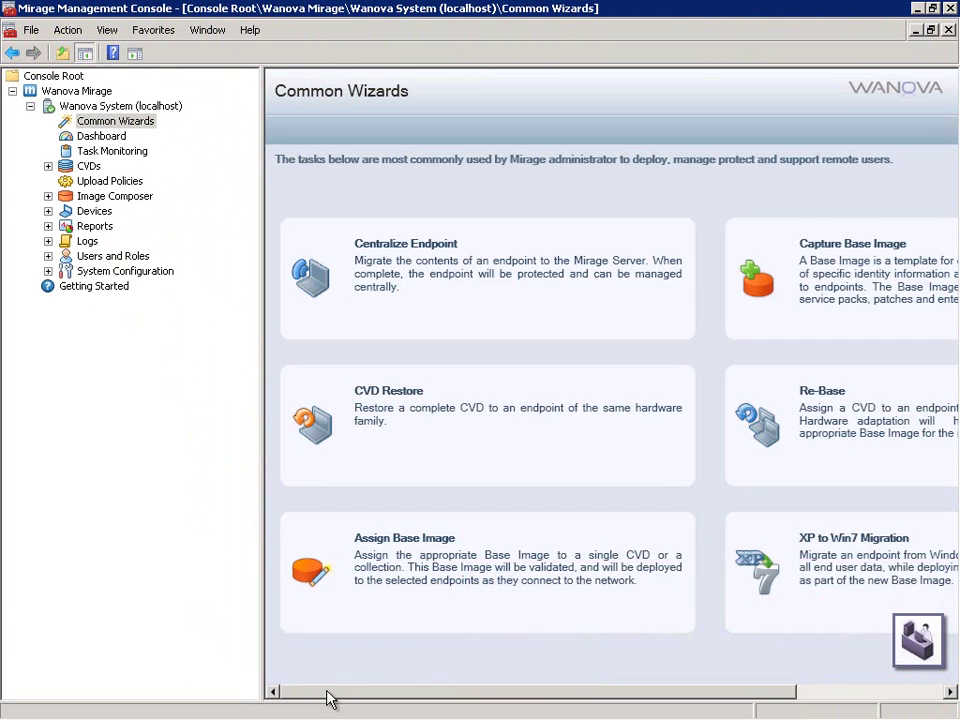
drag(326, 698, 577, 700)
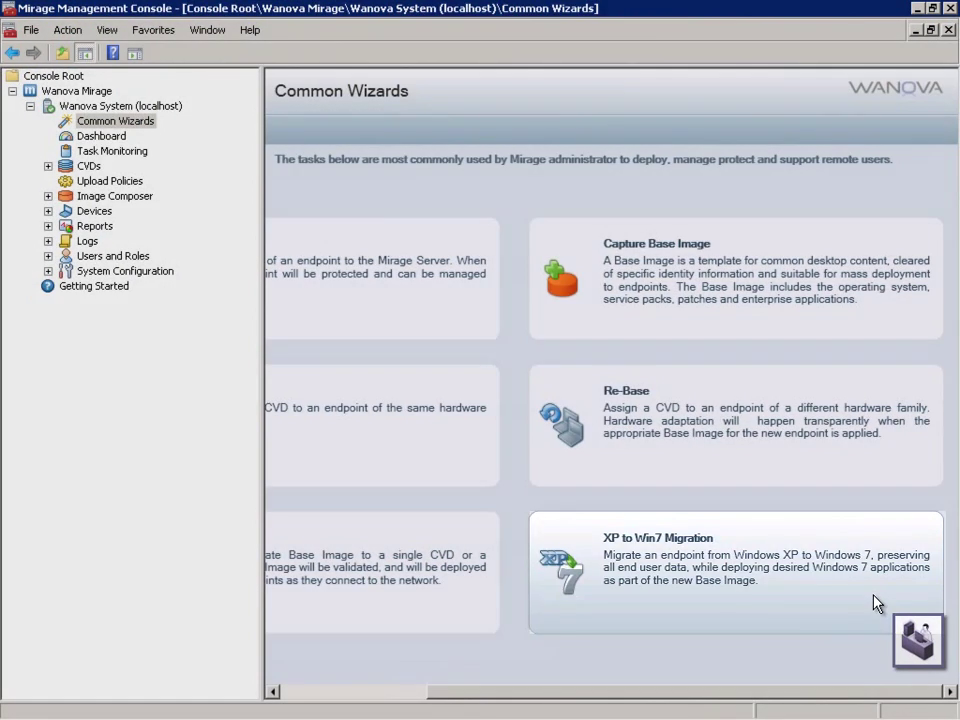
click(876, 606)
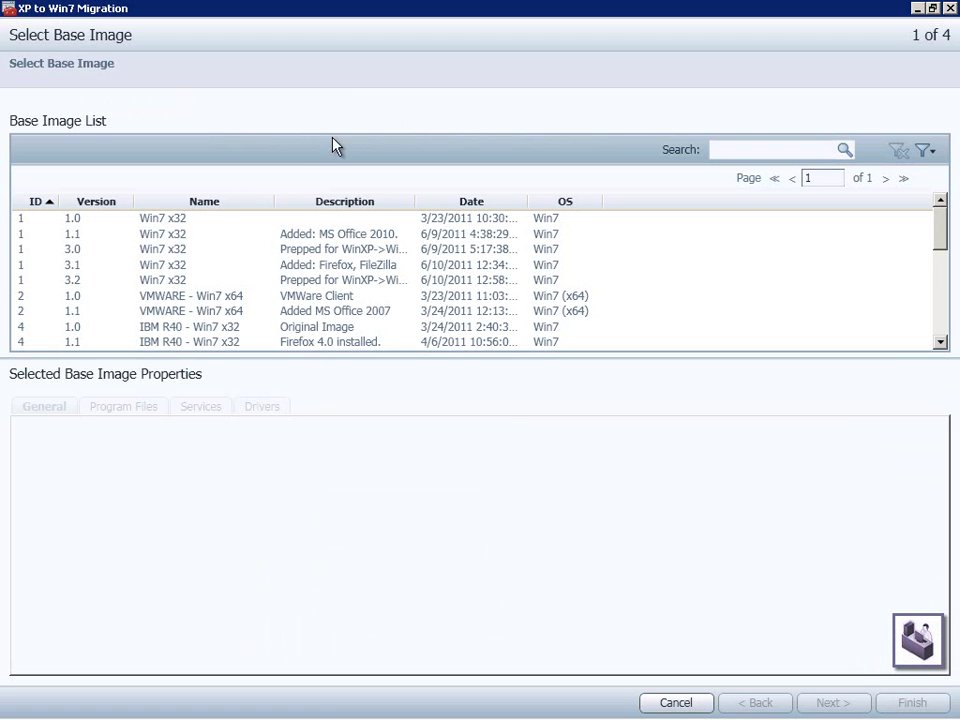
click(342, 282)
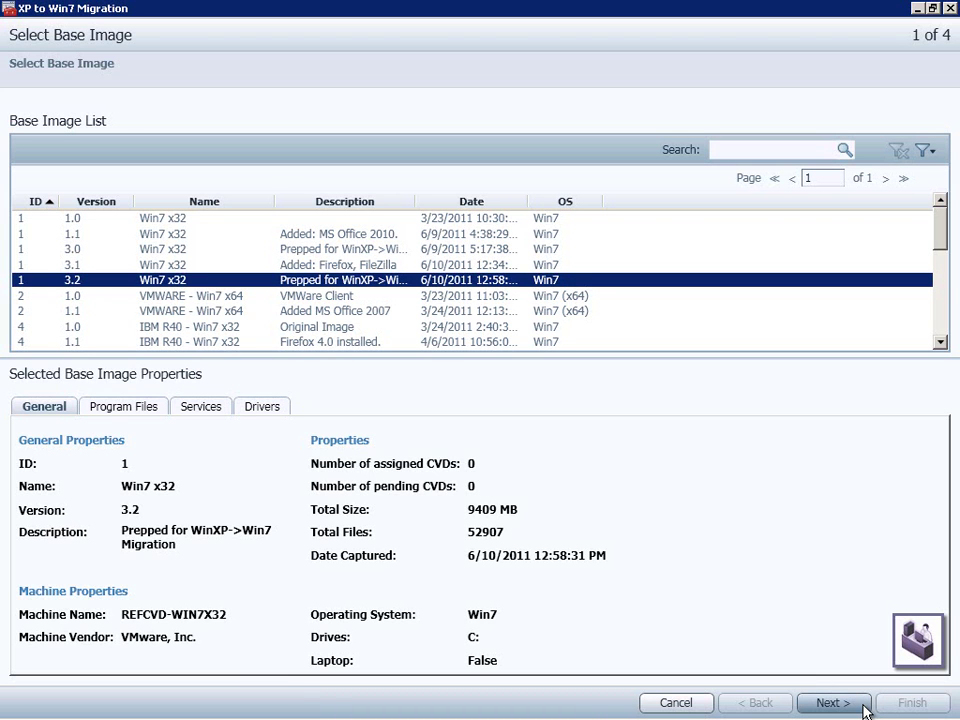
click(833, 703)
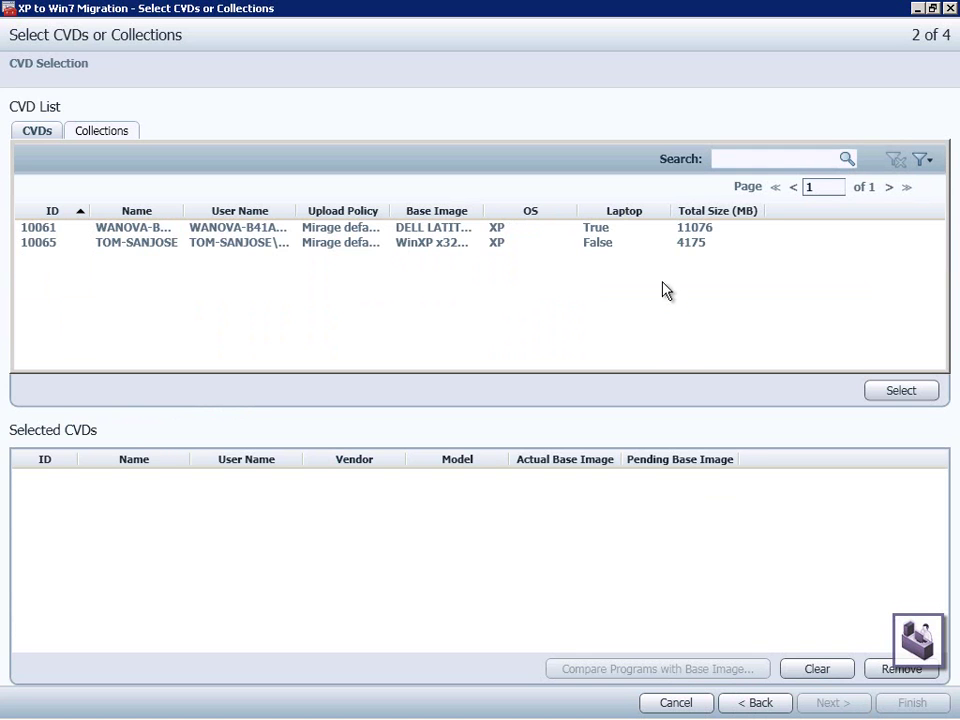
Add the non-laptop Windows XP CVD and finish the wizard through validation and summary
click(702, 247)
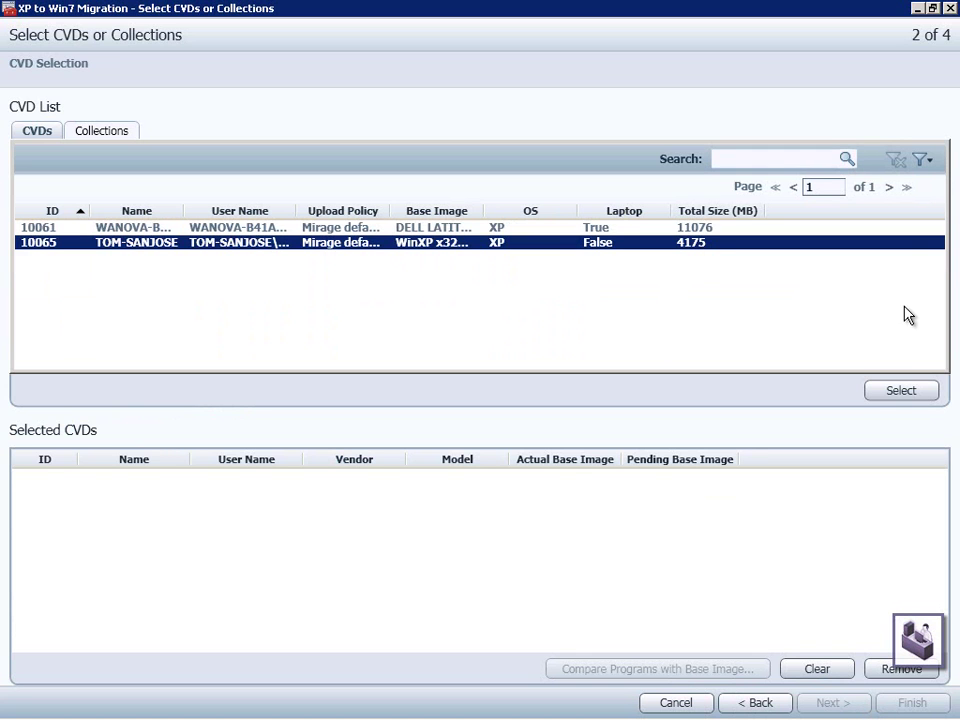
click(924, 394)
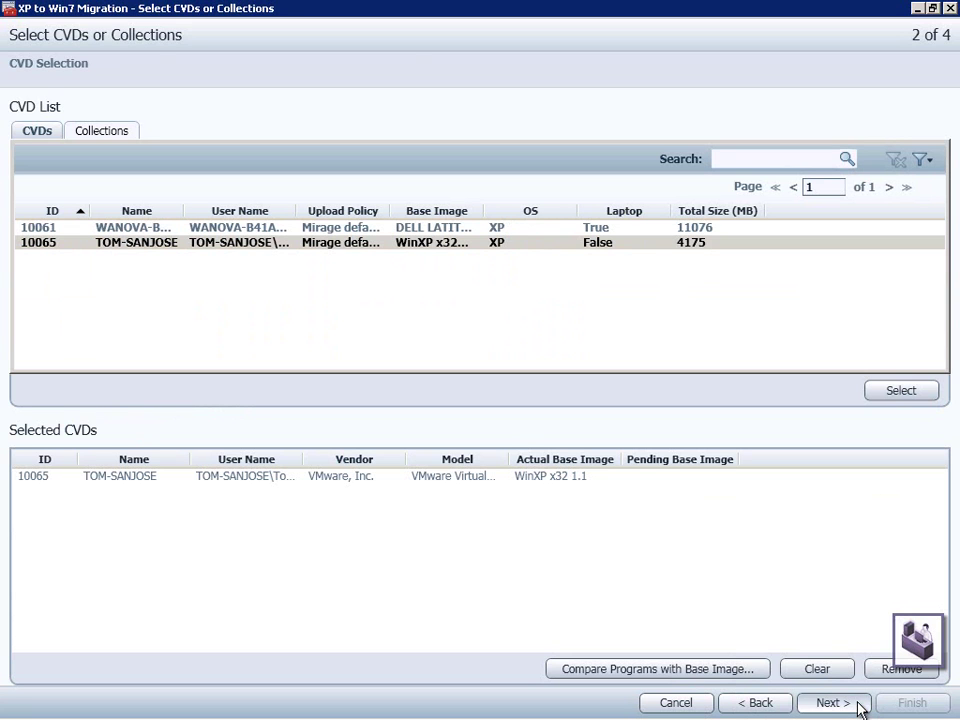
click(832, 703)
click(858, 705)
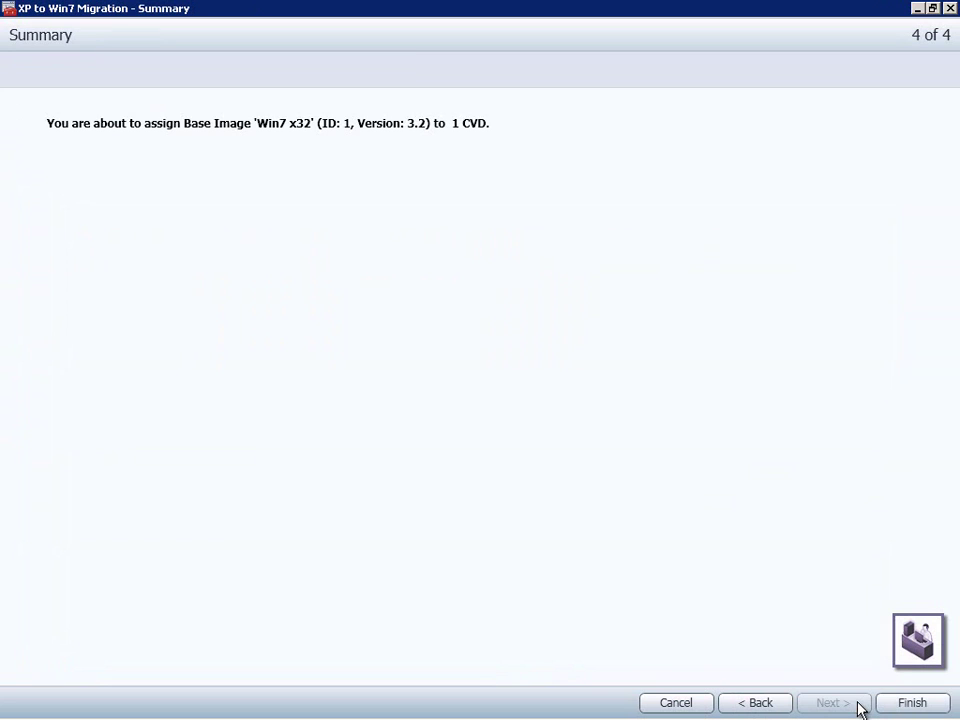
click(940, 704)
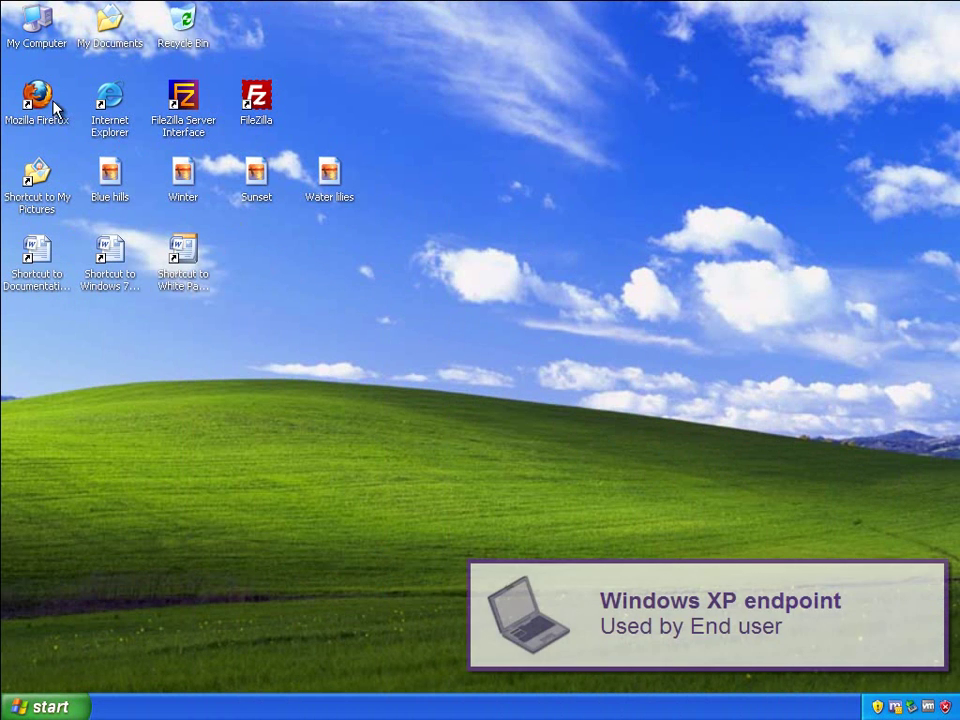
Launch Firefox maximized and load wanova.com
double_click(48, 97)
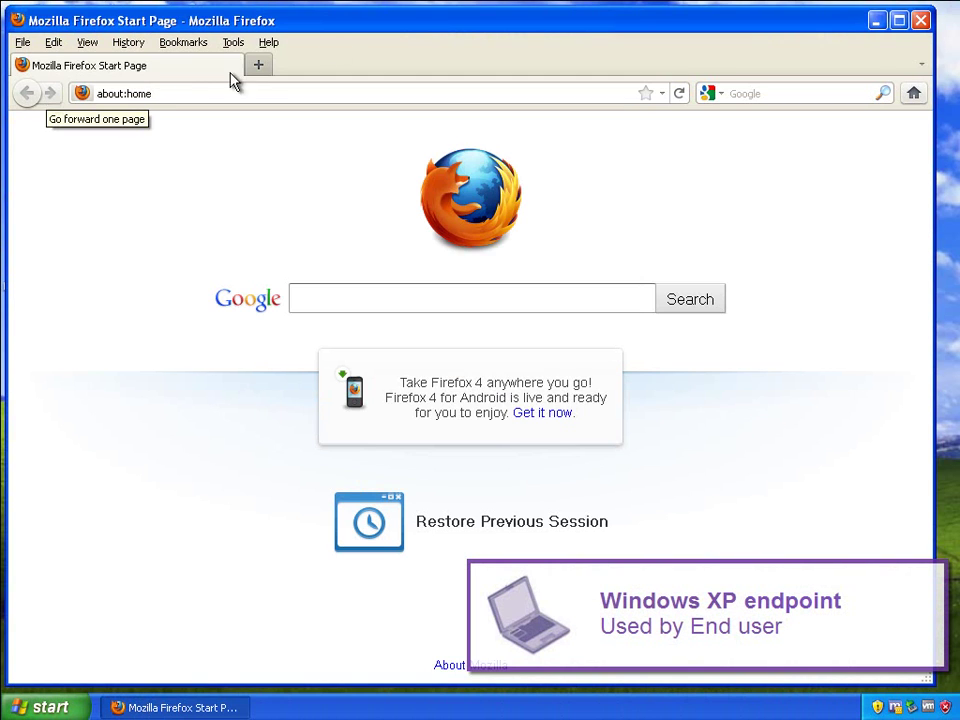
double_click(338, 28)
click(326, 84)
text(wanova.com)
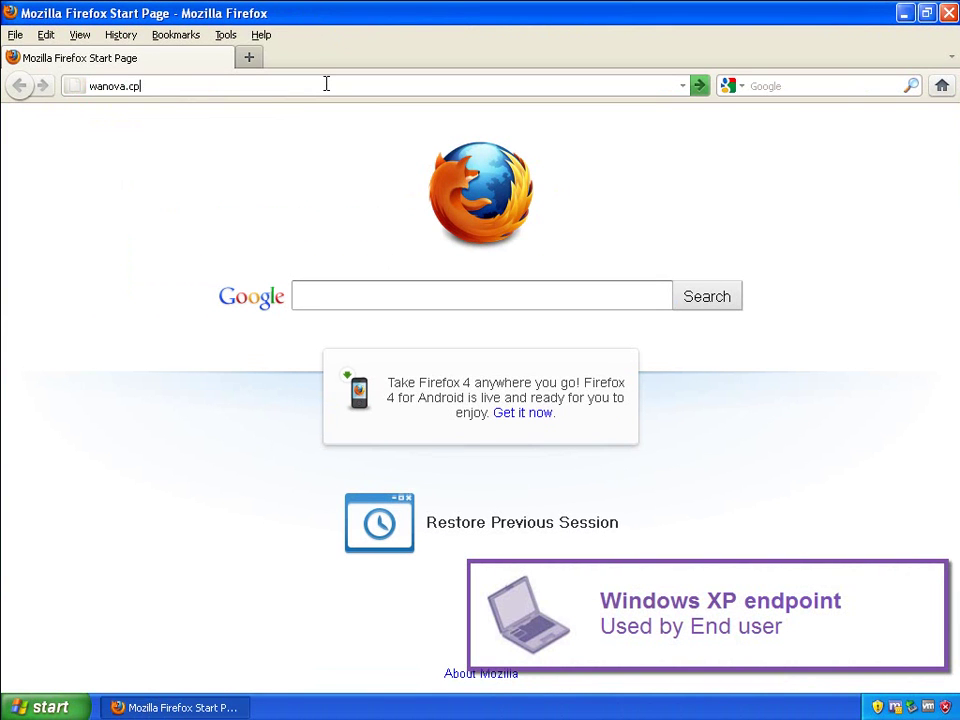
key(Return)
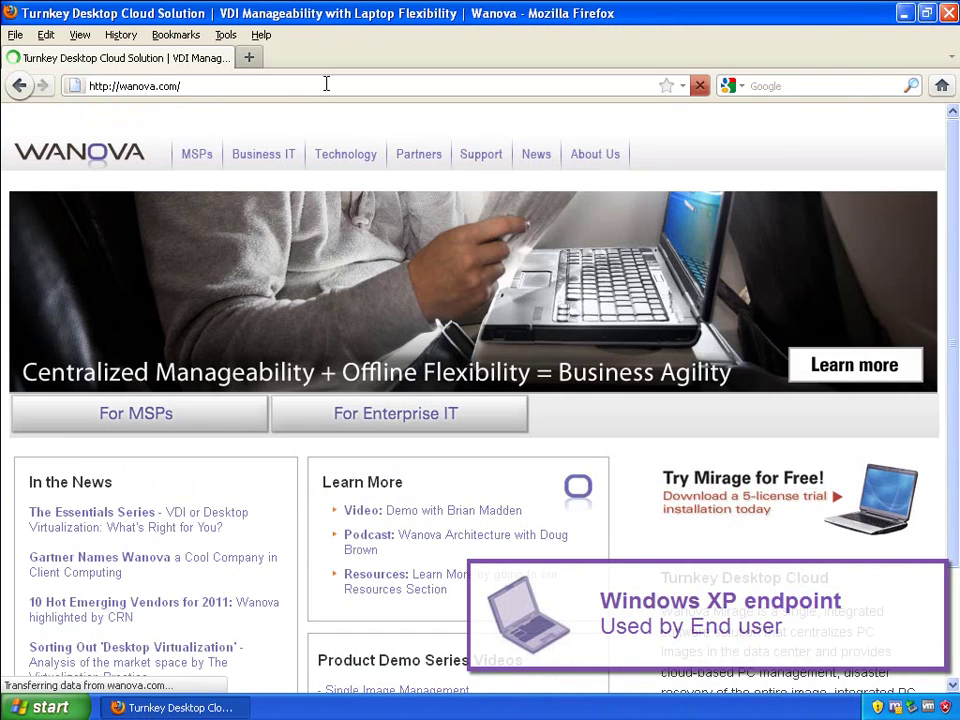
Submit the Mirage free-trial form with the user's name, company email and company 'Wanova'
scroll(508, 525, down, 3)
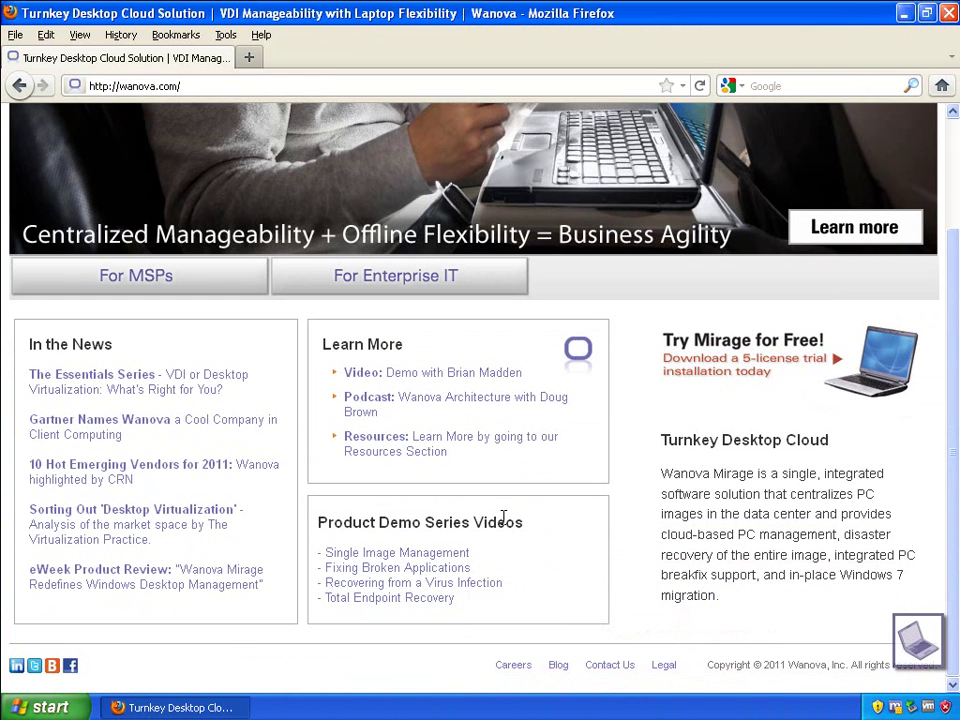
click(868, 368)
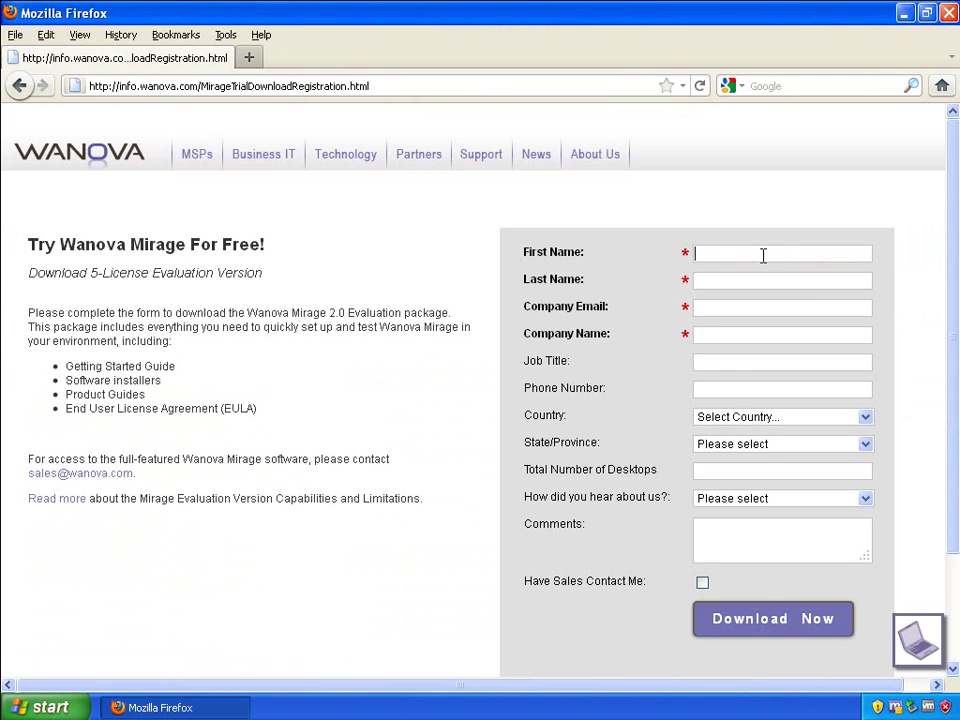
key(Tab)
key(Tab)
key(Tab)
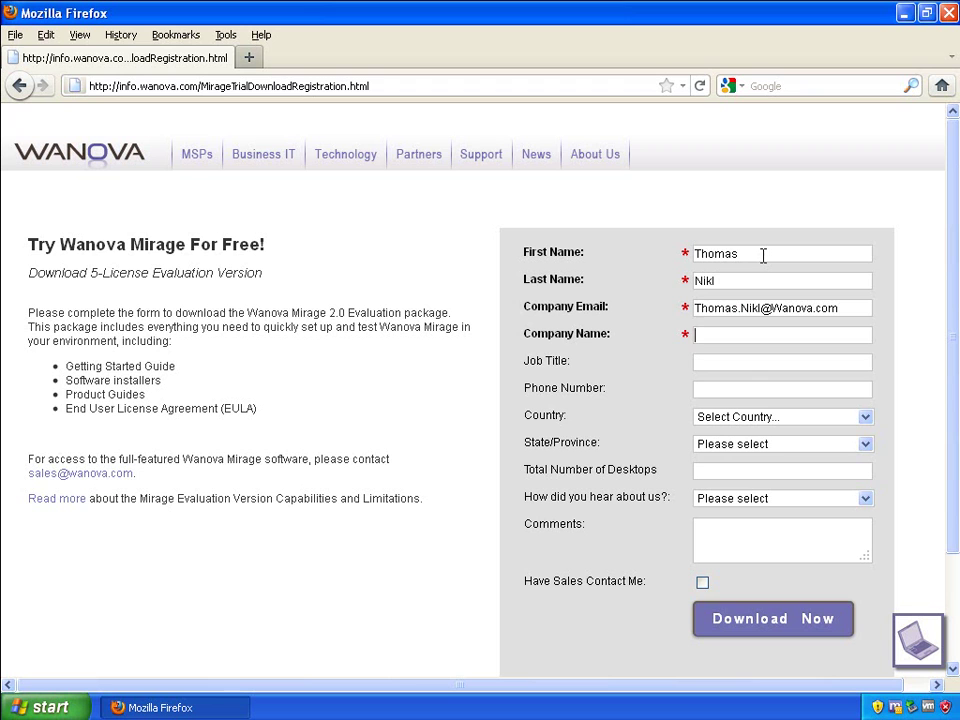
text(Wanova)
click(779, 627)
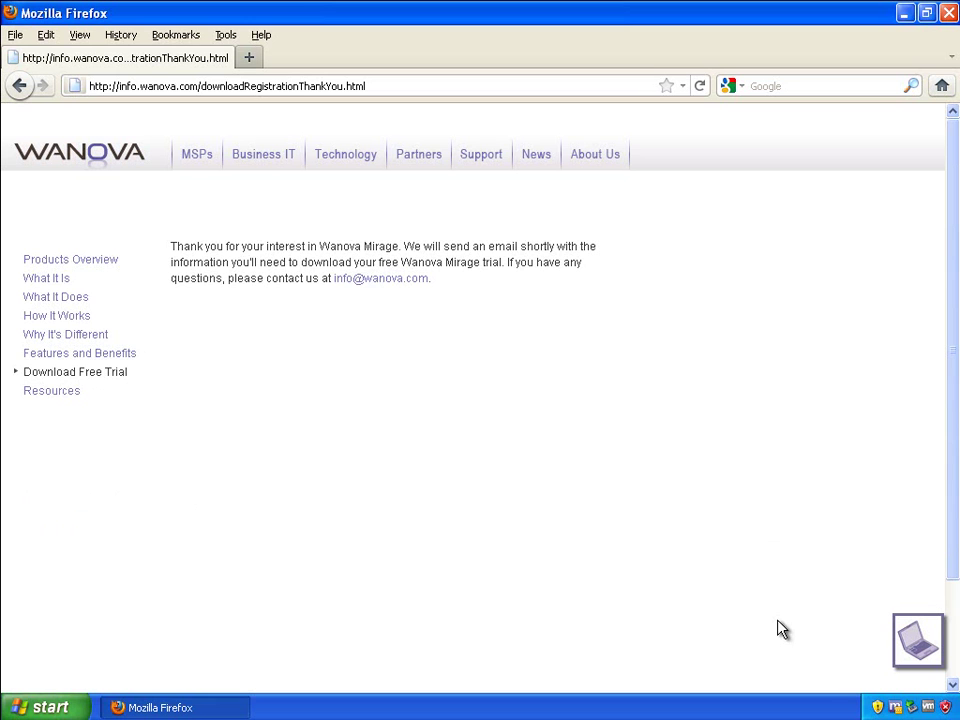
Create a PowerPoint presentation named 'Wanova PoC' in My Documents\Marketing and open it
click(38, 707)
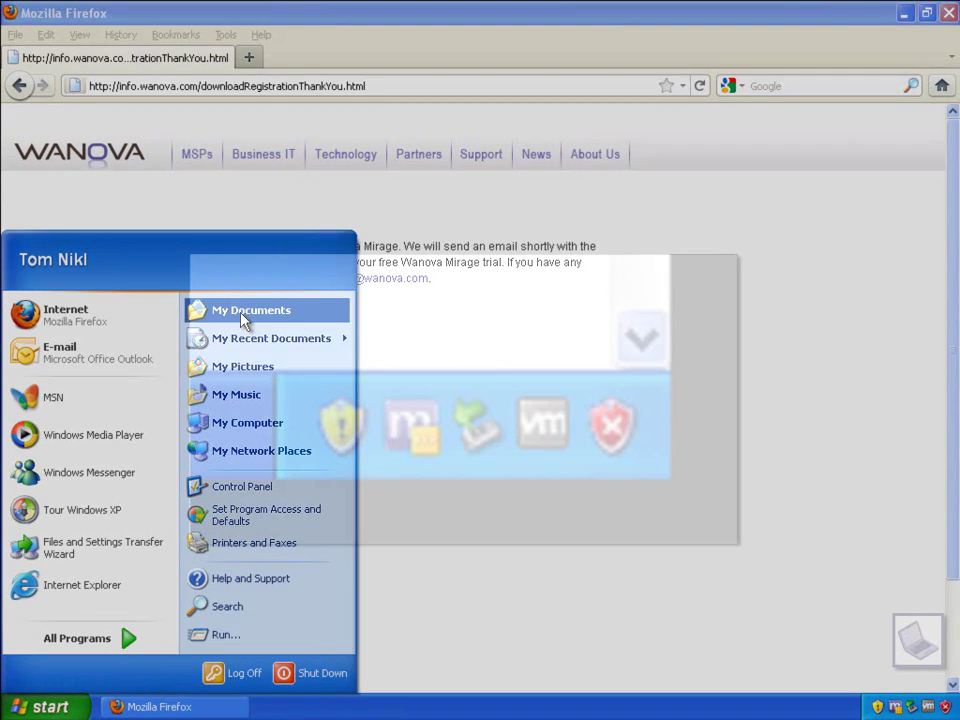
click(245, 312)
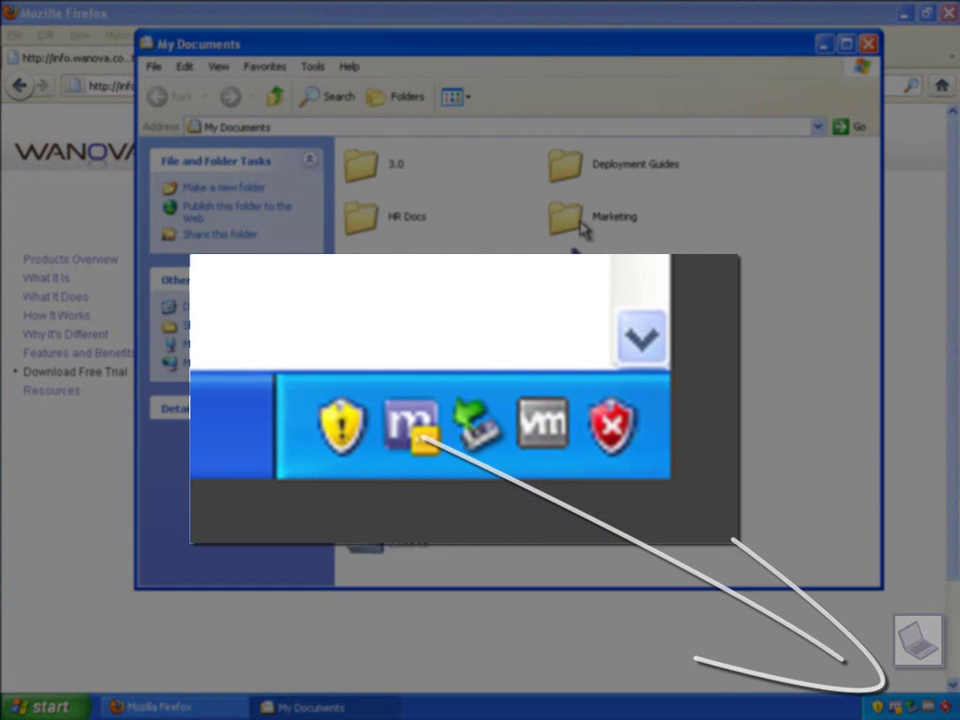
double_click(579, 226)
right_click(642, 226)
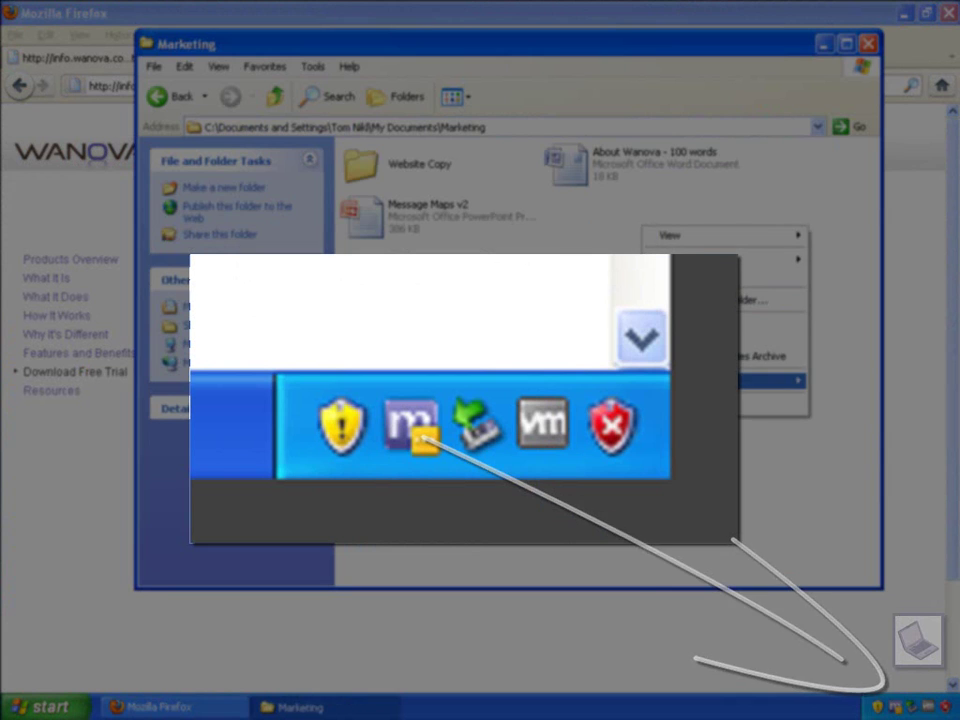
mouse_move(720, 381)
click(493, 506)
text(Wanova)
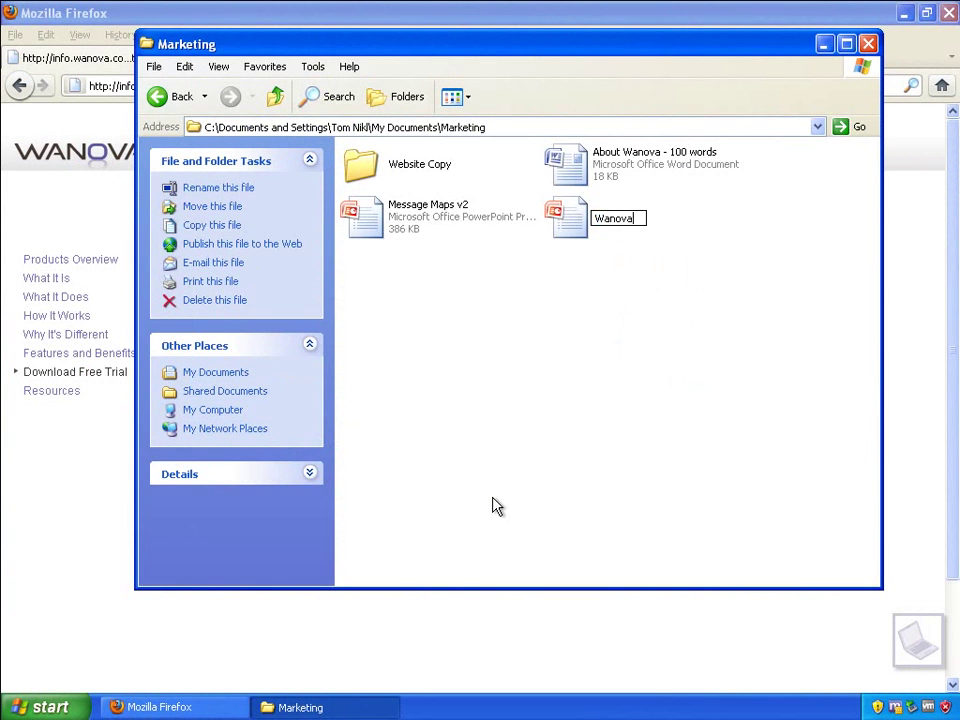
text( PoC)
key(Return)
key(Return)
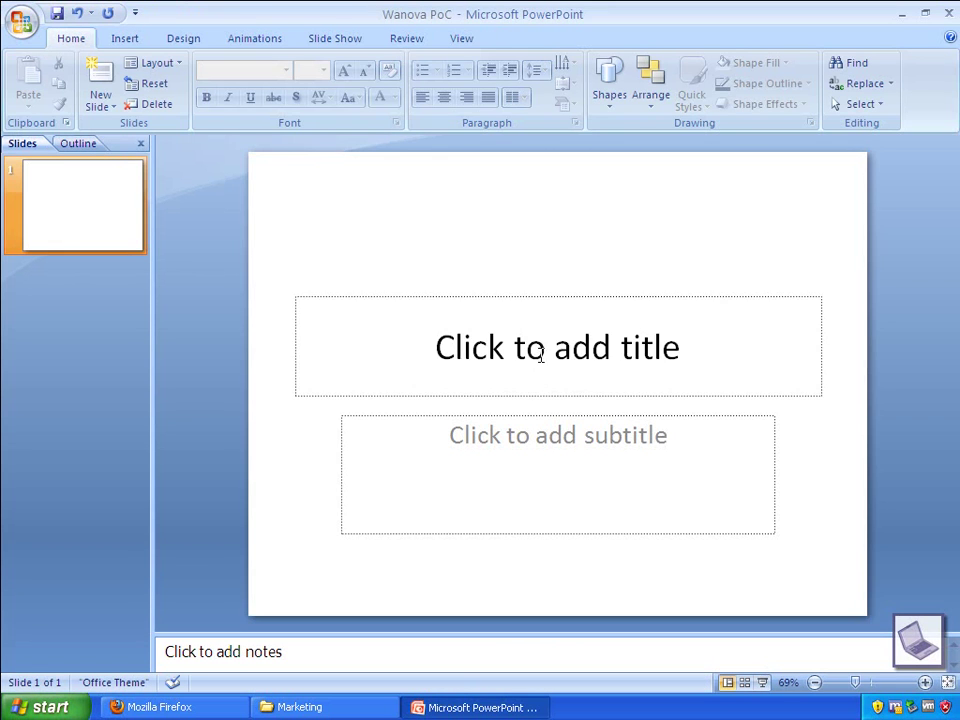
Give the title slide the title 'Wanova PoC' and subtitle 'June 2011'
click(540, 355)
text(Wanova PoC)
click(553, 444)
text(Jun)
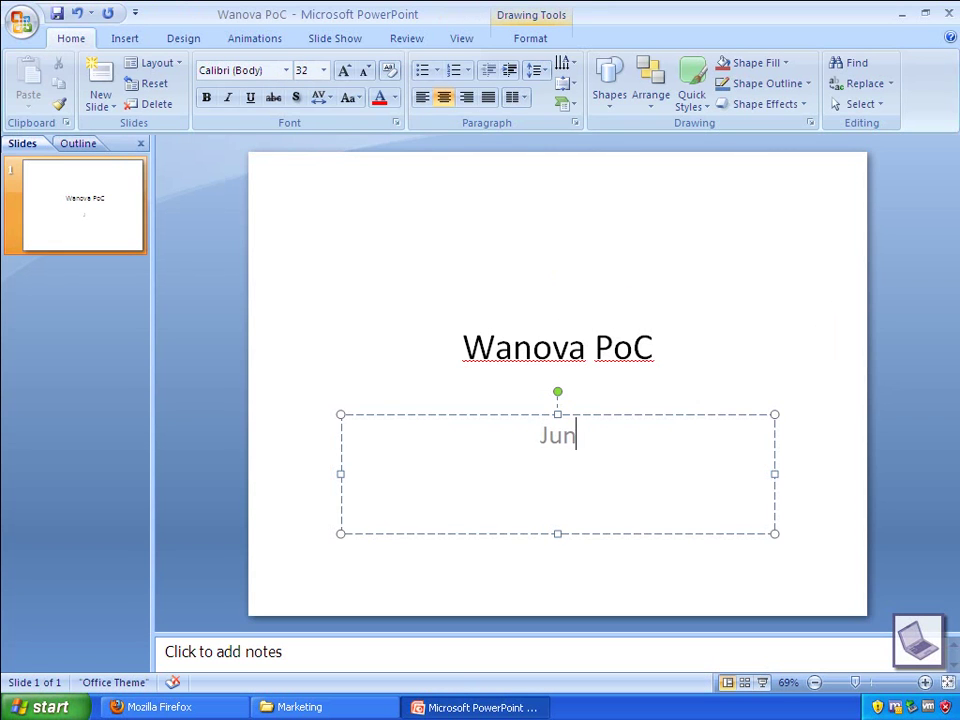
text(e 2011)
Add a Title and Content slide titled 'Overview', postponing the Mirage restart prompt
click(103, 100)
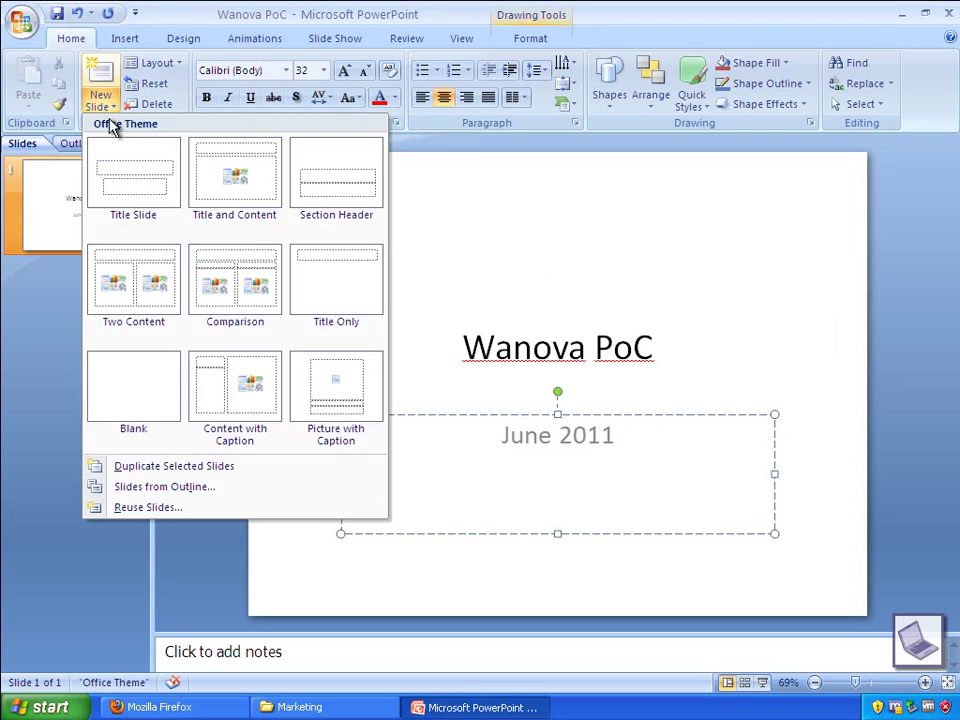
click(229, 160)
click(469, 208)
text(Ove)
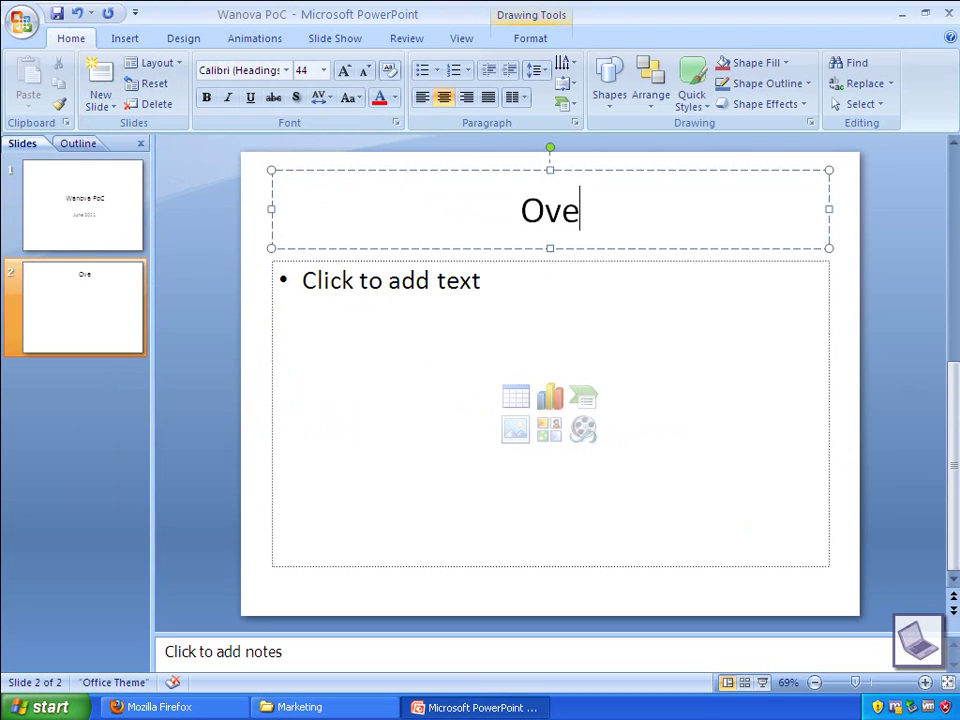
text(r)
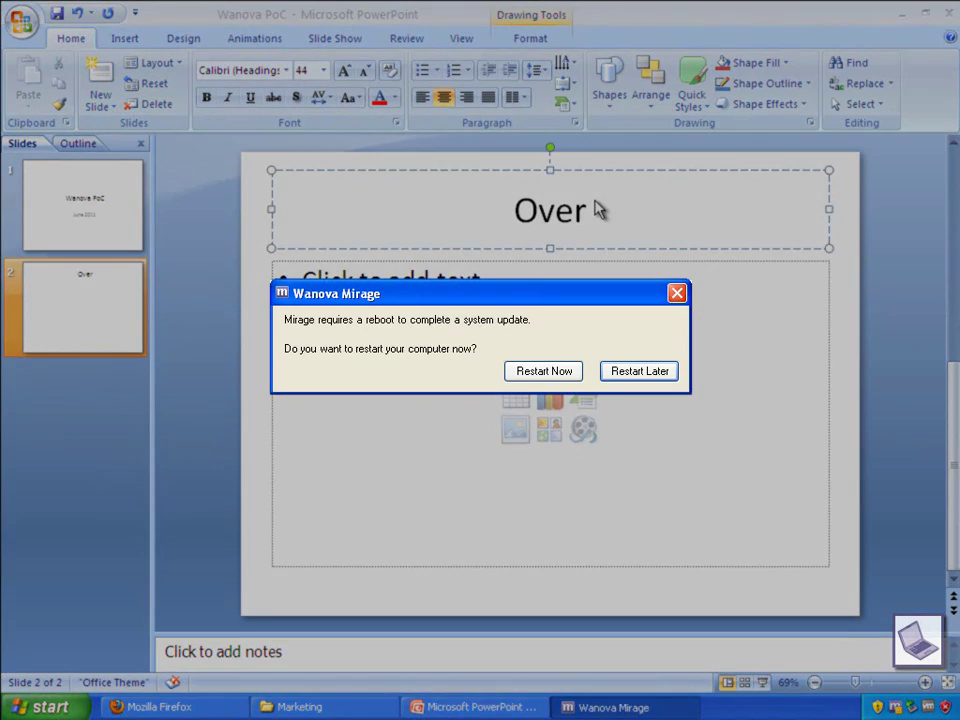
click(652, 376)
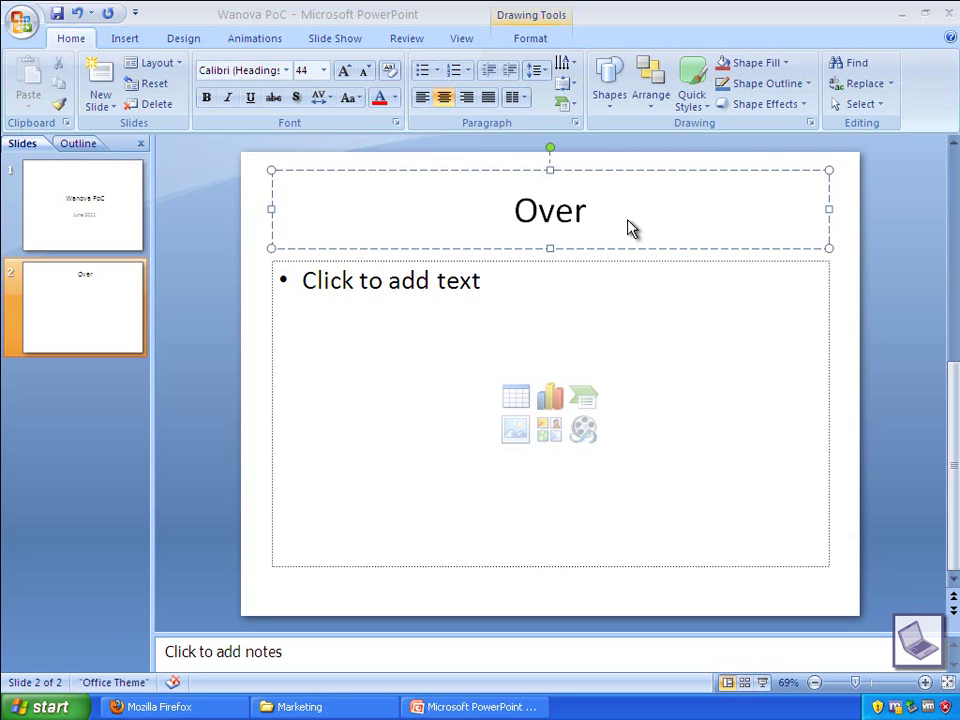
text(view)
key(ctrl+Return)
Fill Overview with the Mirage 2.0 SP1 goal and Evaluate: Image Management, Disaster Recovery, iPad Features
text(Our goal is to deploy a p)
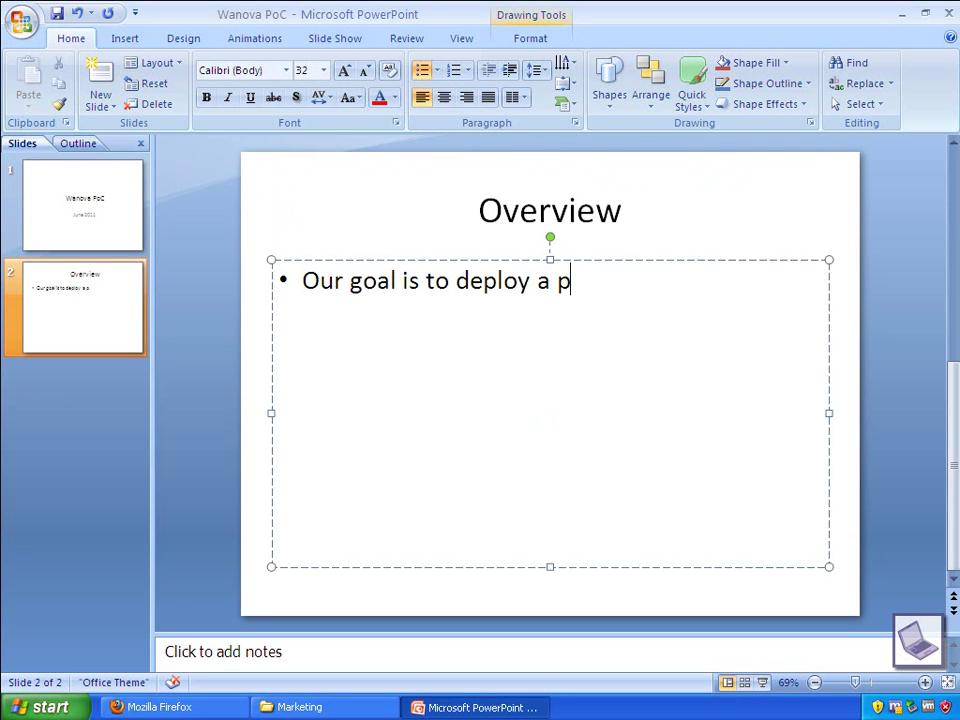
text(roof of concept of the Wanova Mirage 2.0 SP1 software.)
key(Return)
text(Evaluate:)
key(Return)
key(Tab)
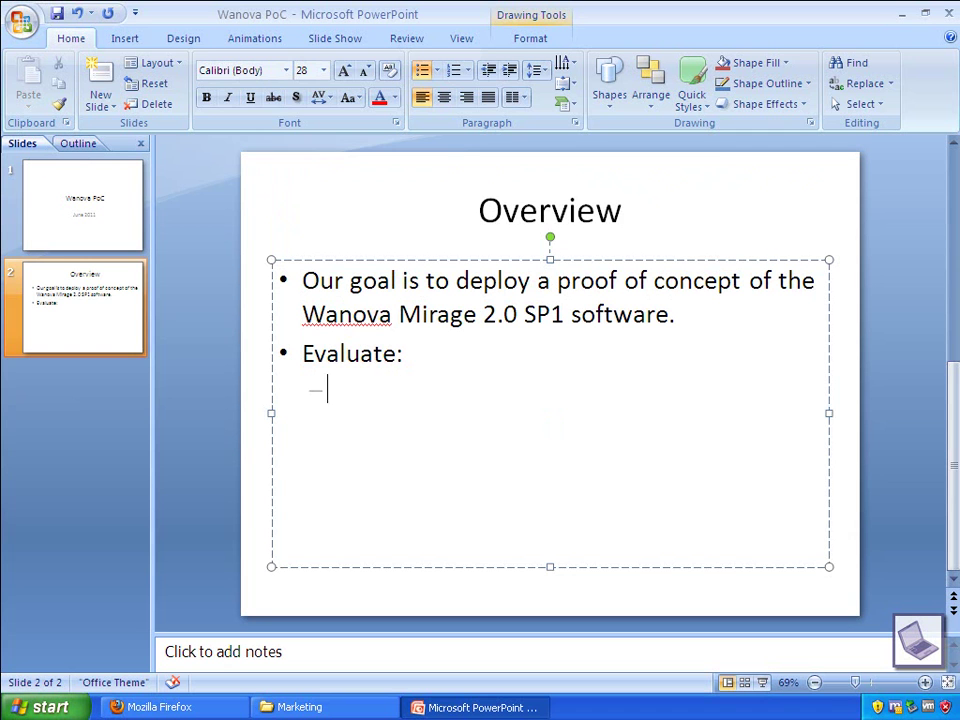
text(Image Management)
key(Return)
text(Disaster Recovery)
key(Return)
text(i)
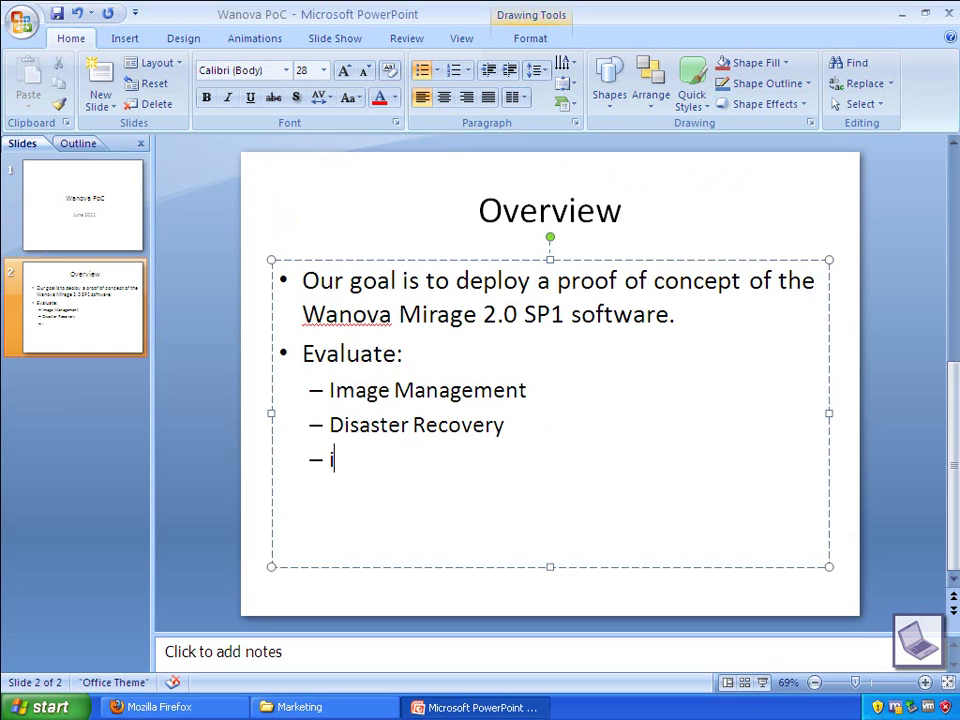
text(Pad Features)
Add a 'Timeline' slide: June 2011 with Get software, Deploy on single Windows 2008 R2 Server, Install on ten clients
click(100, 100)
click(236, 172)
text(Timeline)
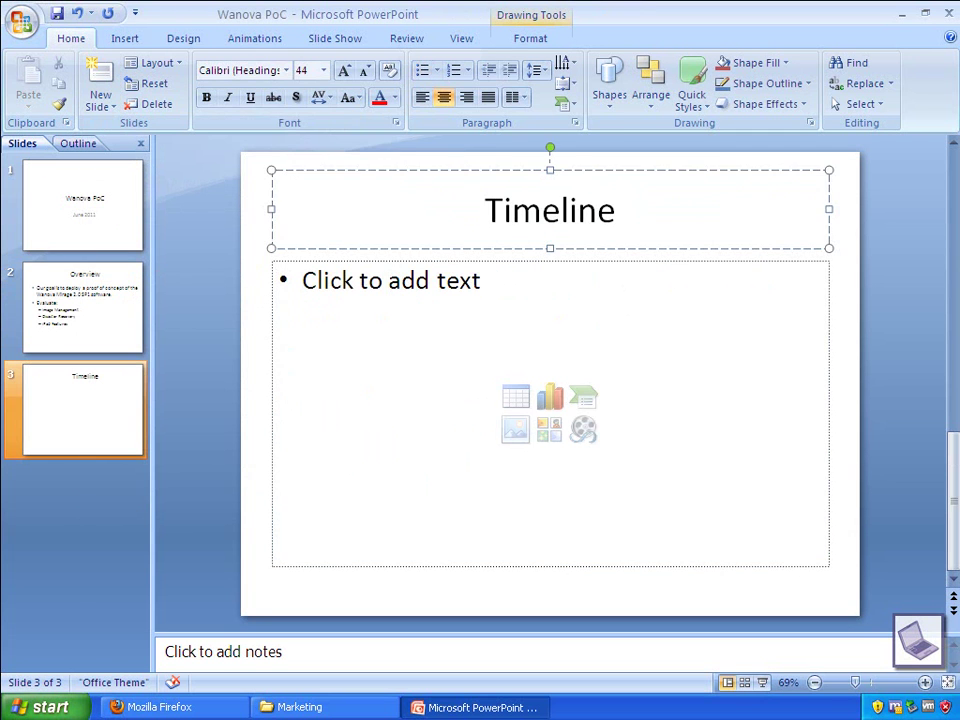
key(ctrl+Return)
text(June 2011)
key(Return)
key(Tab)
text(Get software)
key(Return)
text(Deploy on single Windows 2008 R2 Server)
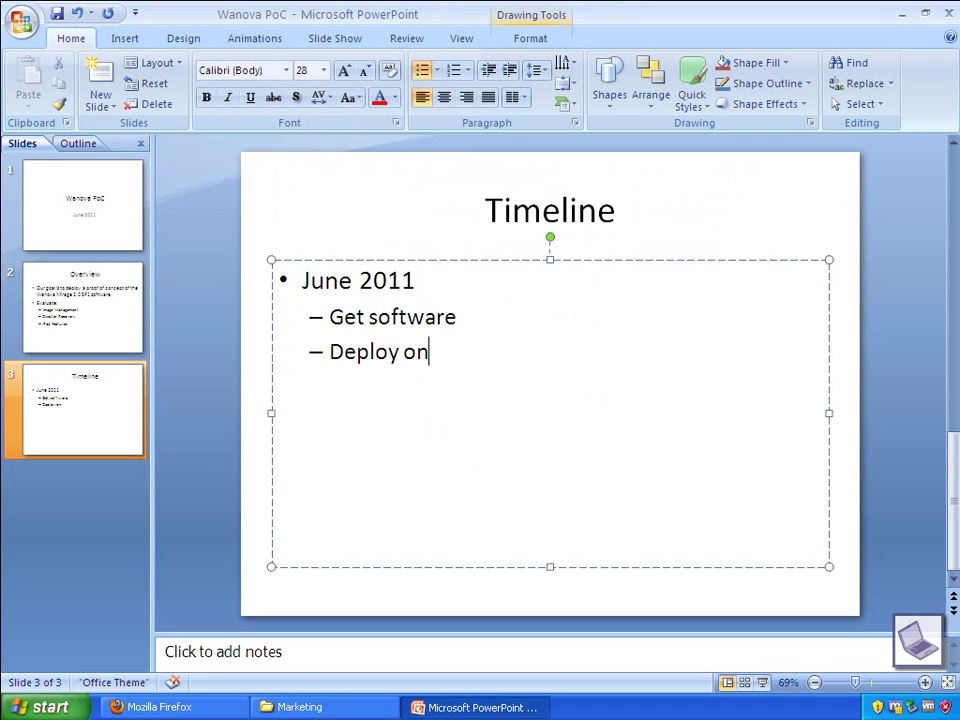
key(Return)
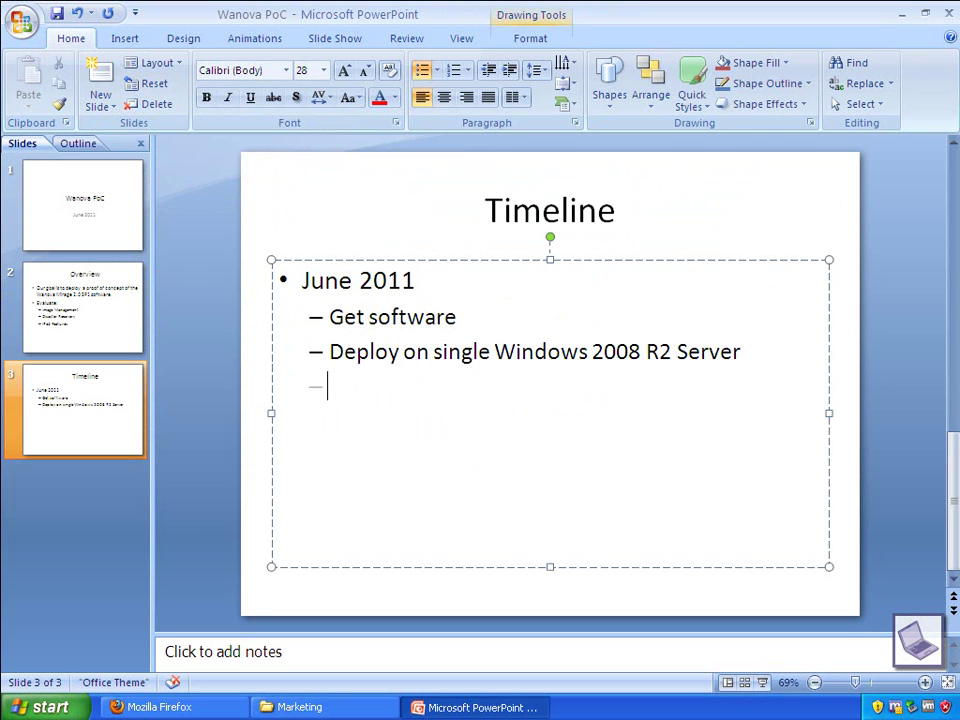
text(Install on ten clients)
Add Windows XP/Windows 7 sub-bullets and July 2011 'Engage Wanova Sales Team on purchase options.', then a fourth slide
key(Return)
key(Tab)
text(Windows XP)
key(Return)
text(Windows 7)
key(Return)
key(shift+Tab)
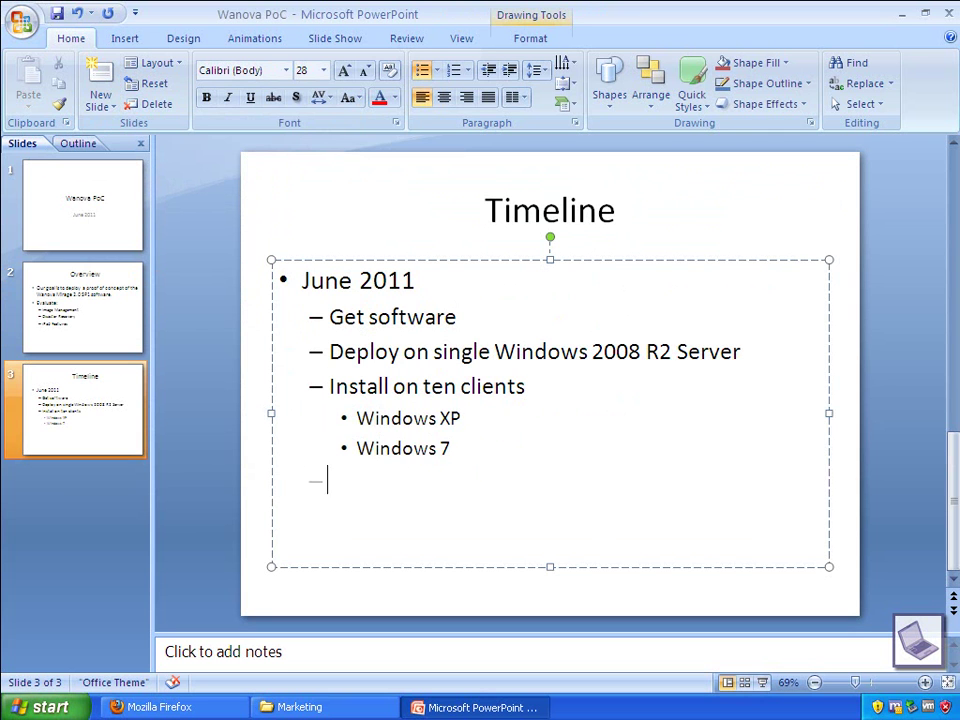
key(shift+Tab)
text(July 2011)
key(Return)
key(Tab)
text(Engage Wanova Sales Team)
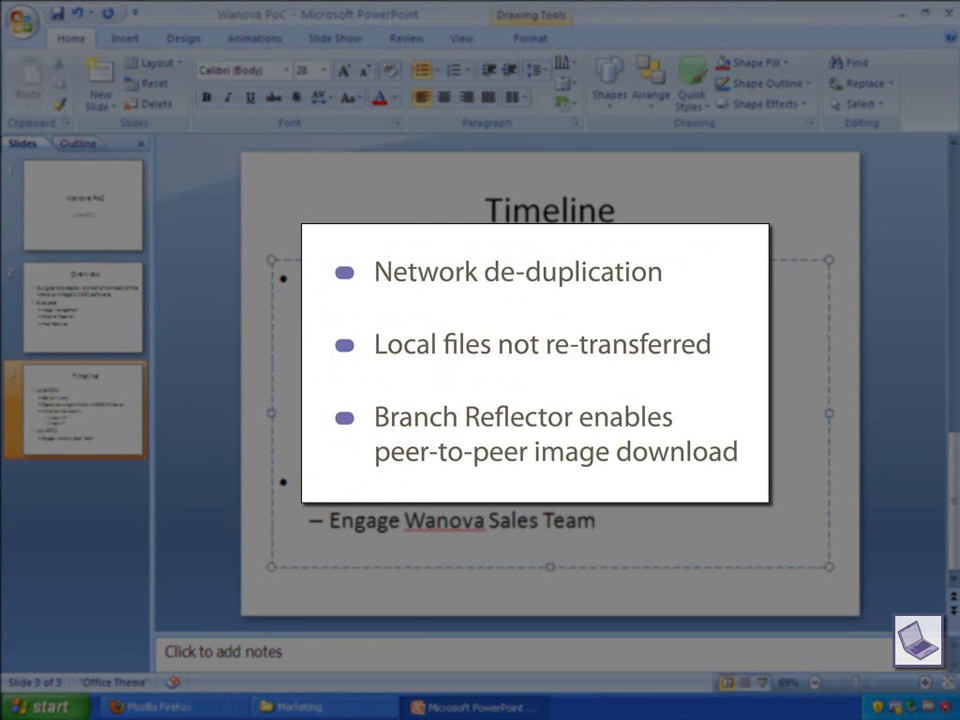
text( on purchase options.)
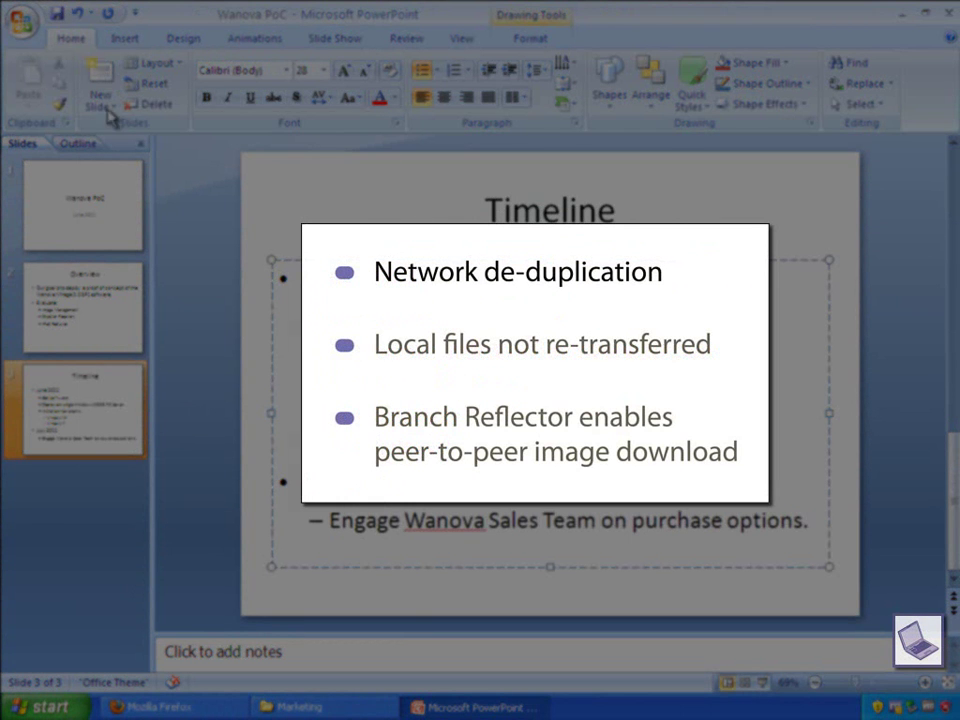
click(107, 112)
Title the fourth slide 'Conclusions' and open the Windows 7 Migration white paper from My Documents
text(Conclusions)
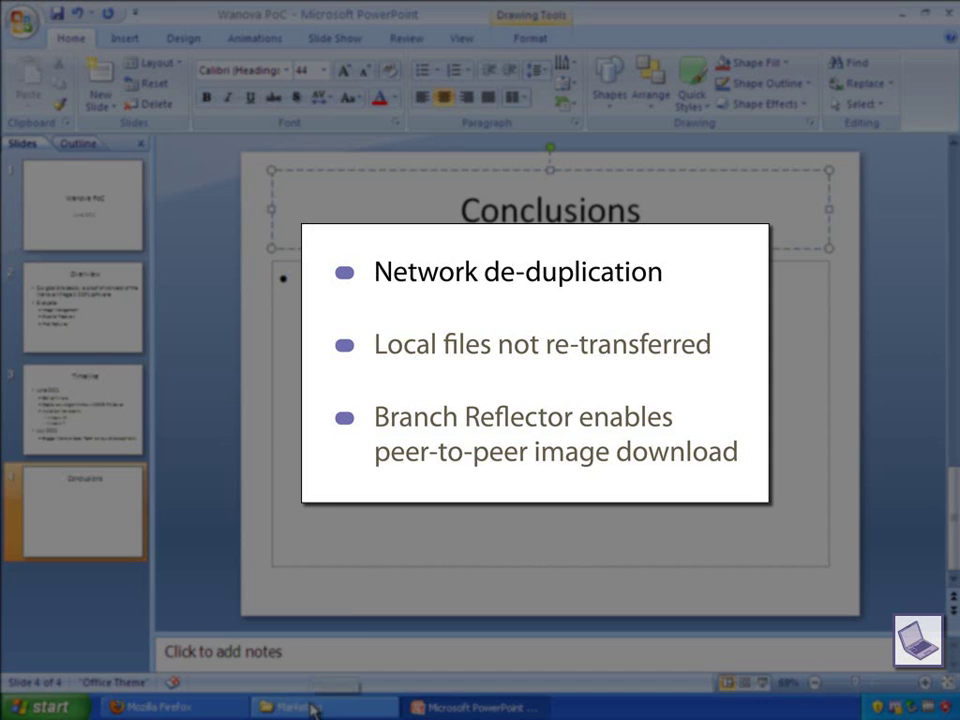
click(40, 707)
click(231, 317)
double_click(520, 420)
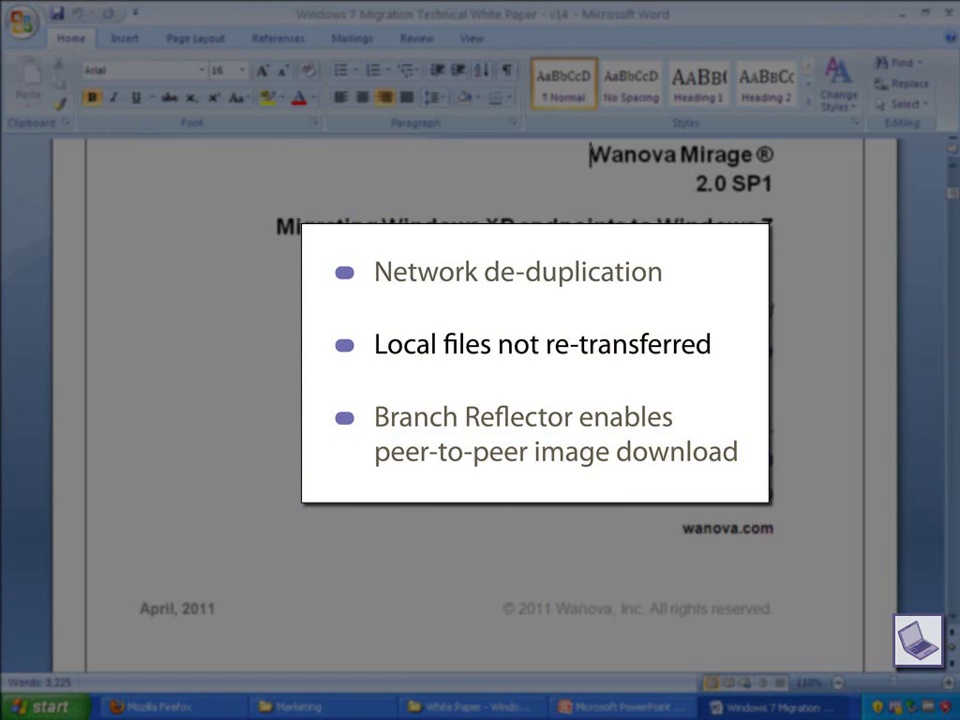
Extend the audience line to read 'IT Administrators and managers'
scroll(475, 400, down, 10)
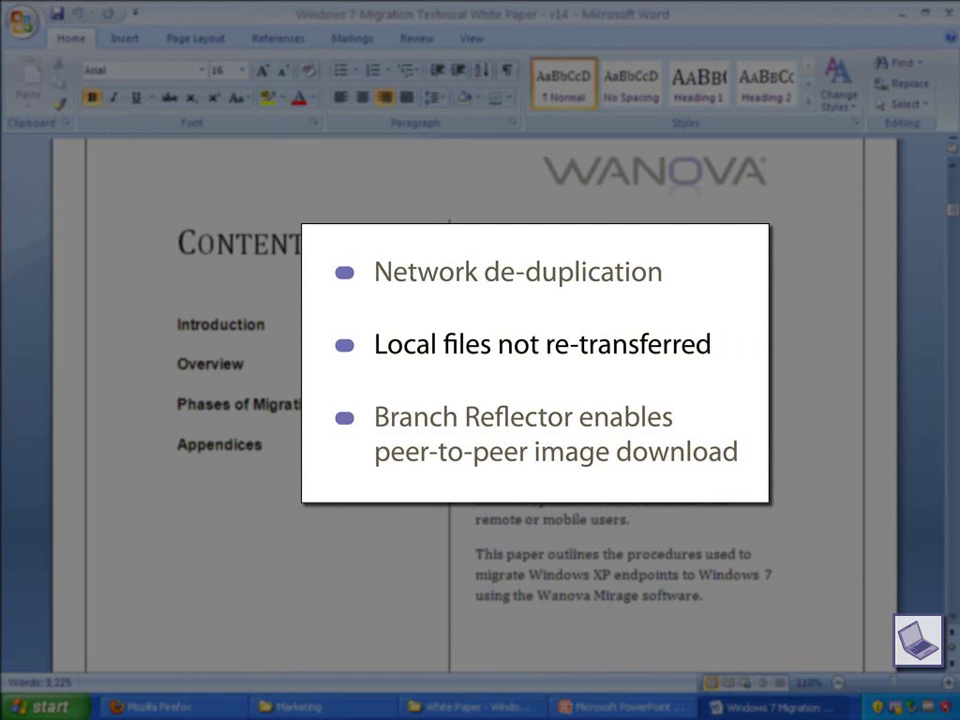
scroll(475, 400, down, 10)
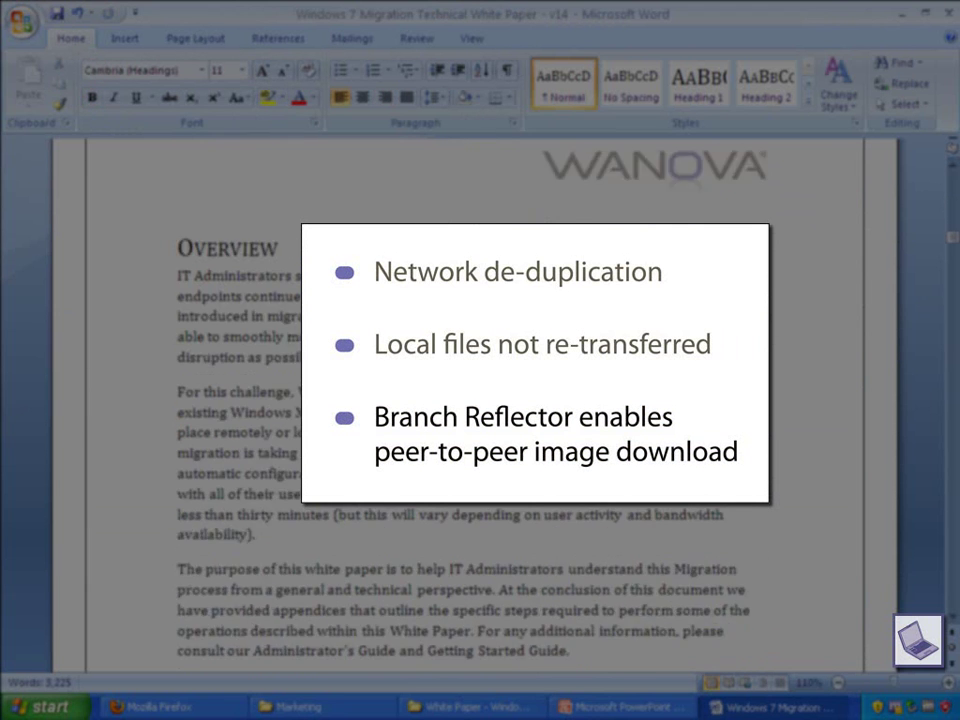
scroll(475, 400, down, 1)
text(and managers)
Color the post_migration.bat bullet text red
scroll(475, 400, down, 1)
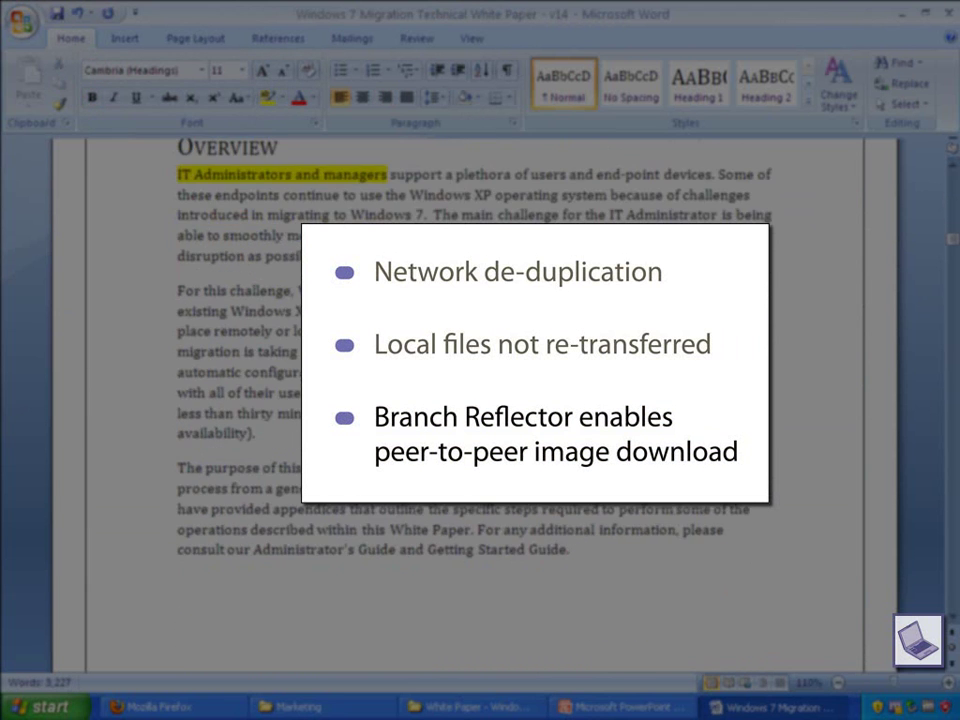
scroll(475, 400, down, 1)
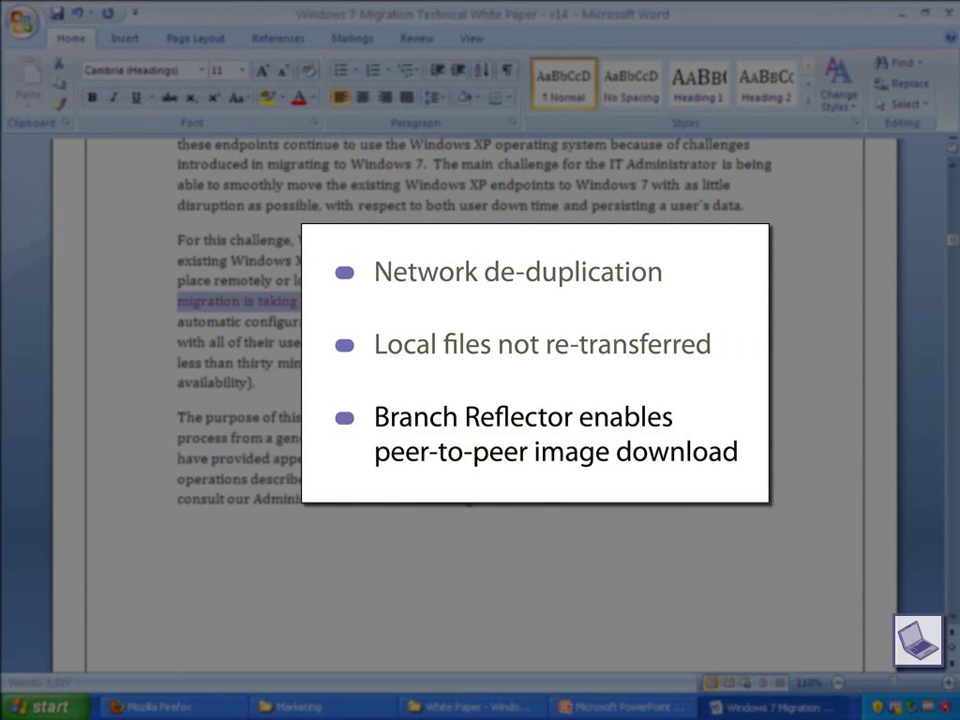
scroll(475, 400, down, 10)
scroll(475, 400, down, 3)
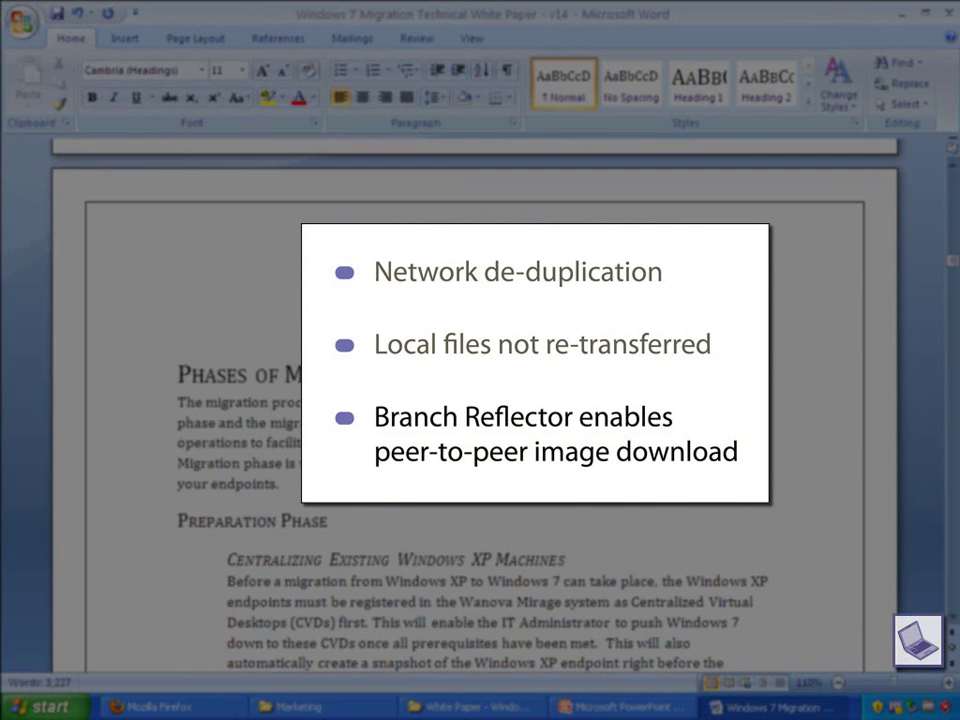
scroll(475, 400, down, 4)
scroll(475, 400, down, 2)
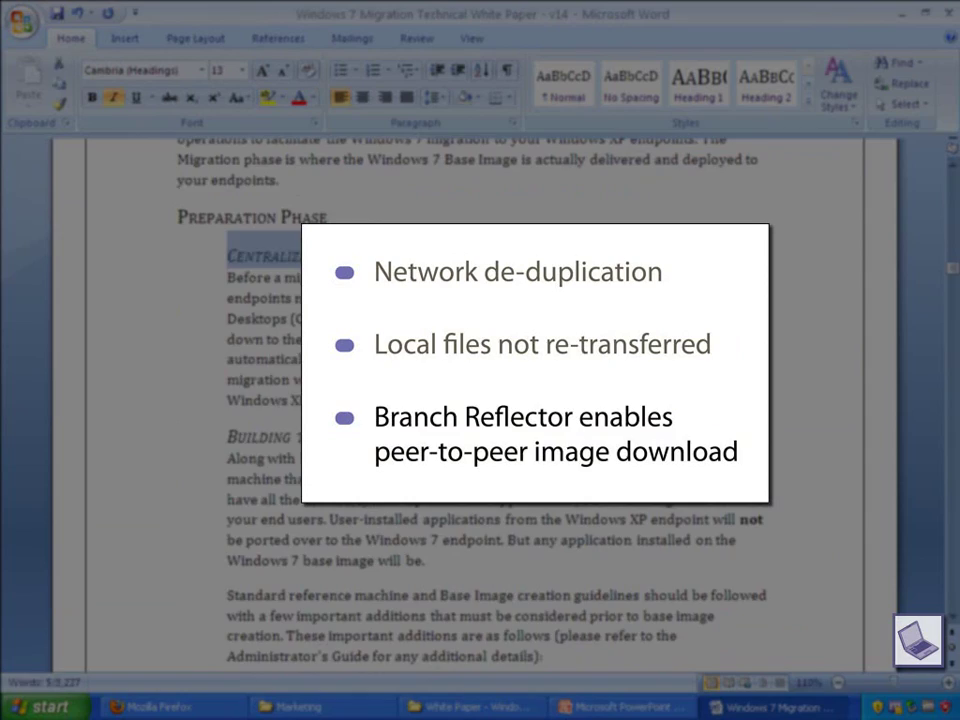
triple_click(253, 431)
scroll(475, 400, down, 5)
scroll(500, 450, down, 10)
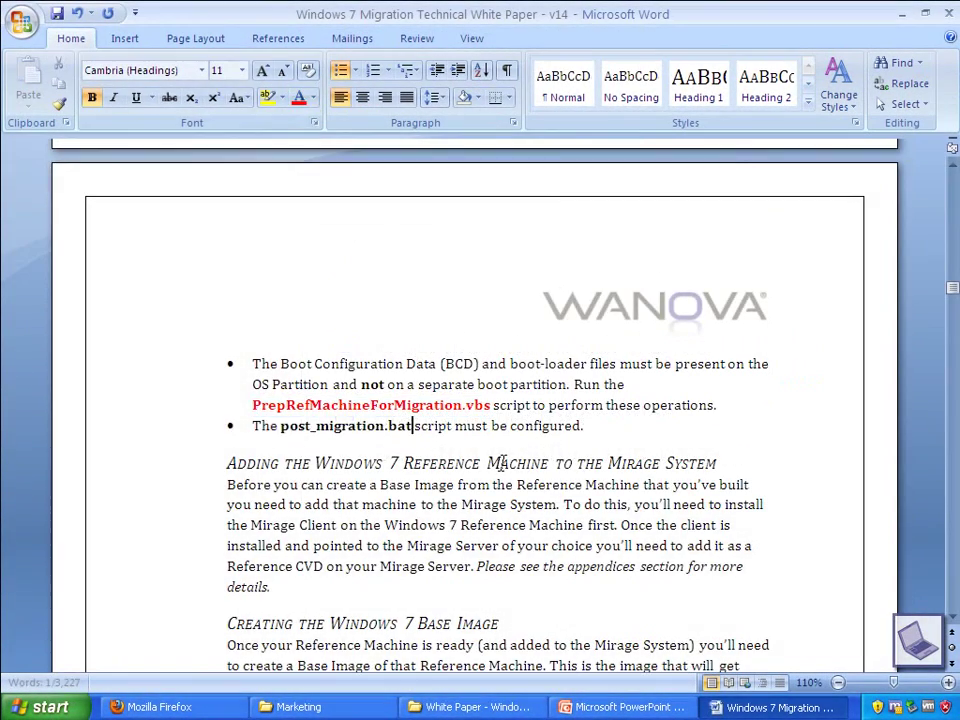
key(shift+Home)
key(F4)
Replace 'more details.' with 'detailed instructions.' in the appendices note
scroll(443, 403, down, 3)
click(411, 435)
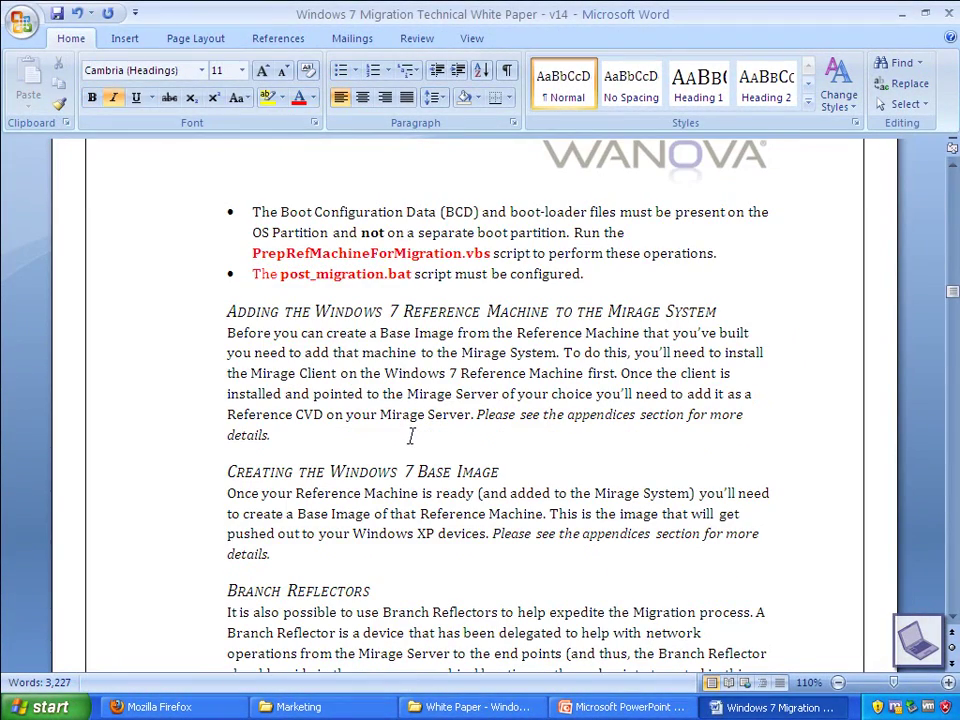
key(BackSpace)
key(BackSpace)
key(BackSpace)
key(BackSpace)
key(BackSpace)
key(BackSpace)
key(BackSpace)
key(BackSpace)
key(BackSpace)
key(BackSpace)
key(BackSpace)
key(BackSpace)
key(BackSpace)
key(BackSpace)
text(detailed instructions.)
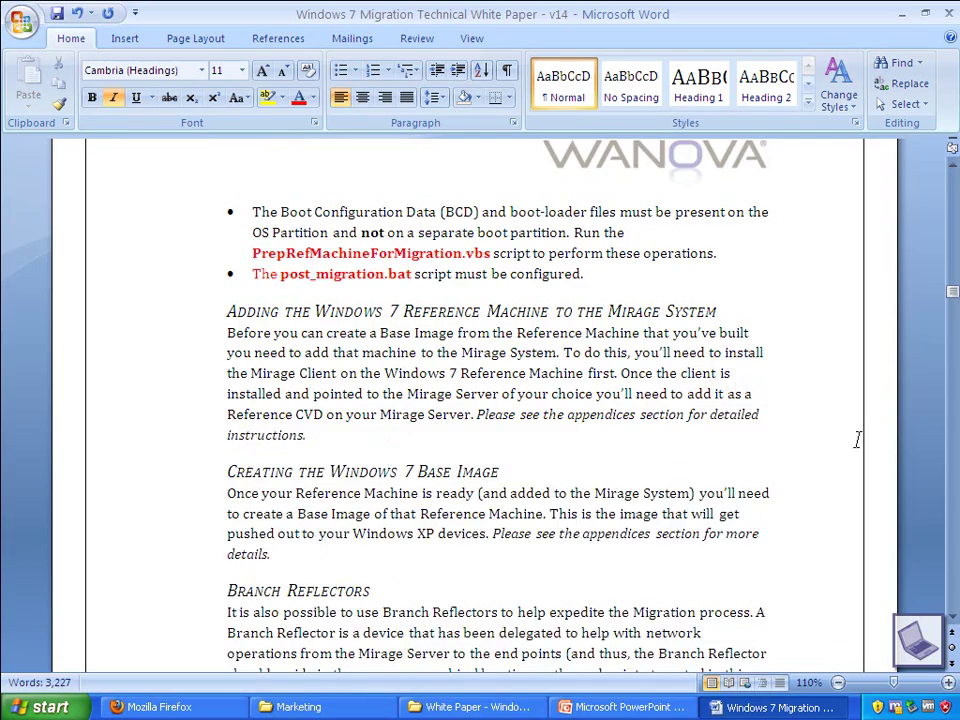
scroll(480, 364, down, 1)
drag(478, 364, 305, 384)
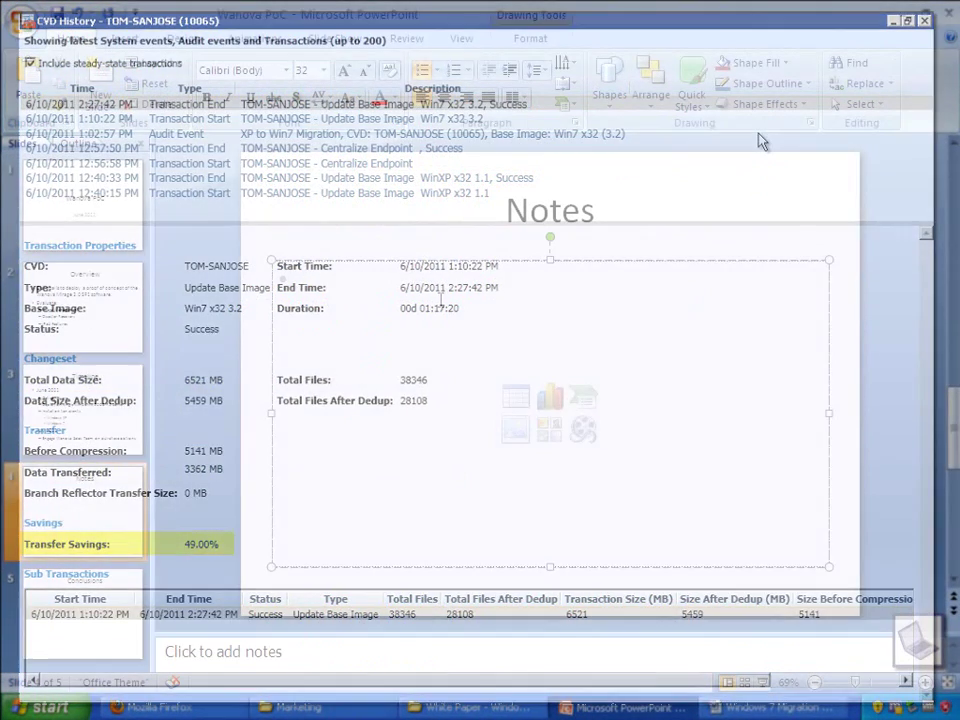
Add the note 'Review WinXP to Win7 White paper with Wano' and scroll the white paper to Appendix B
text(Review)
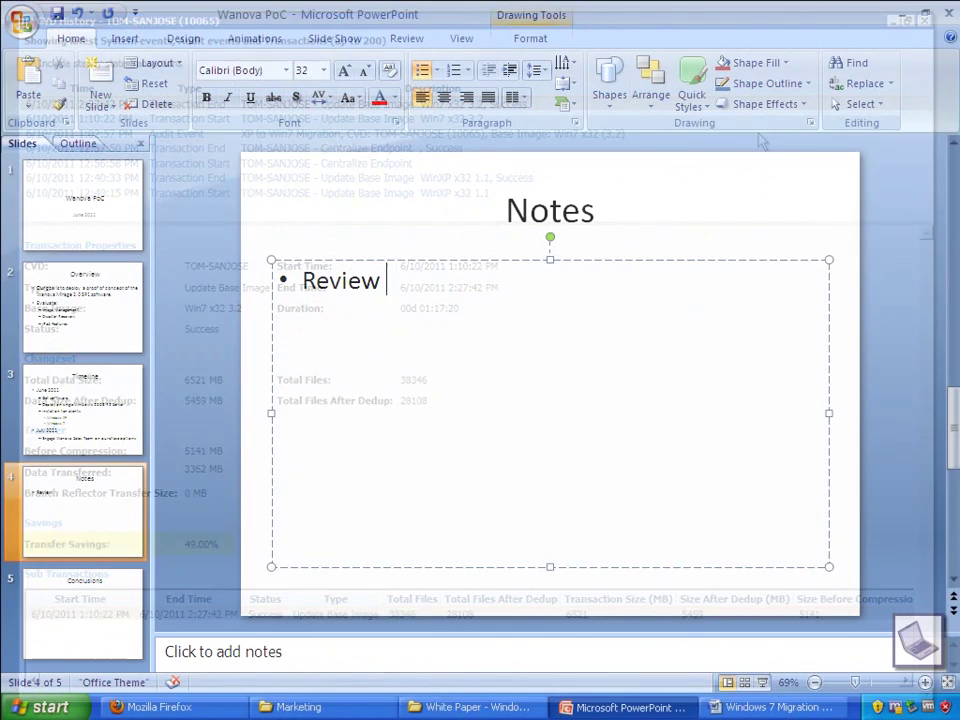
text( 'WinXP to Win7 White paper with Wano)
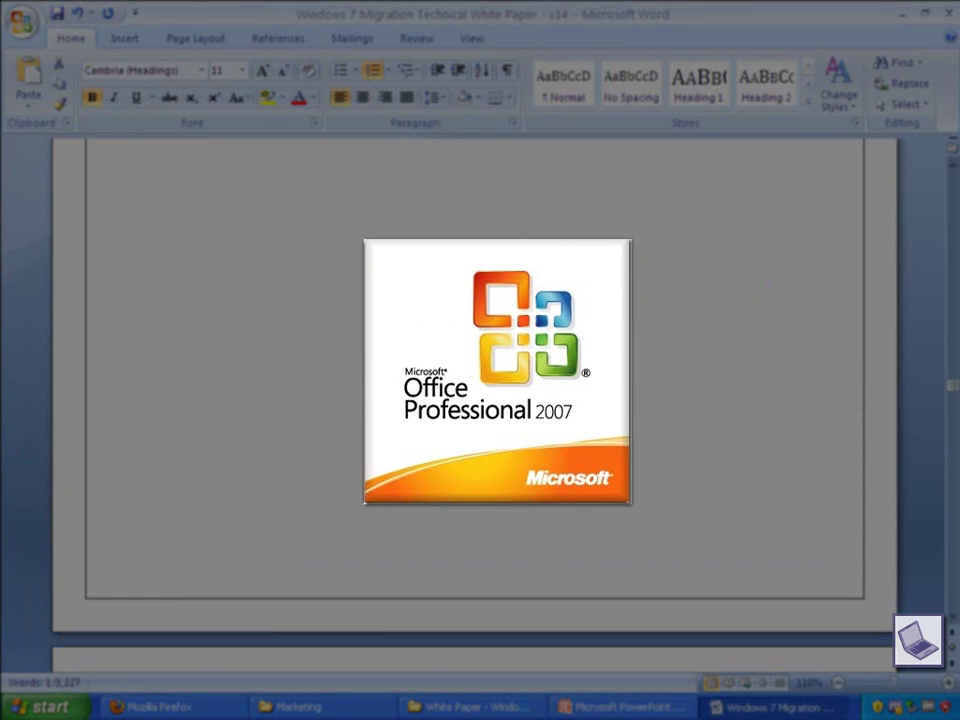
scroll(475, 400, down, 20)
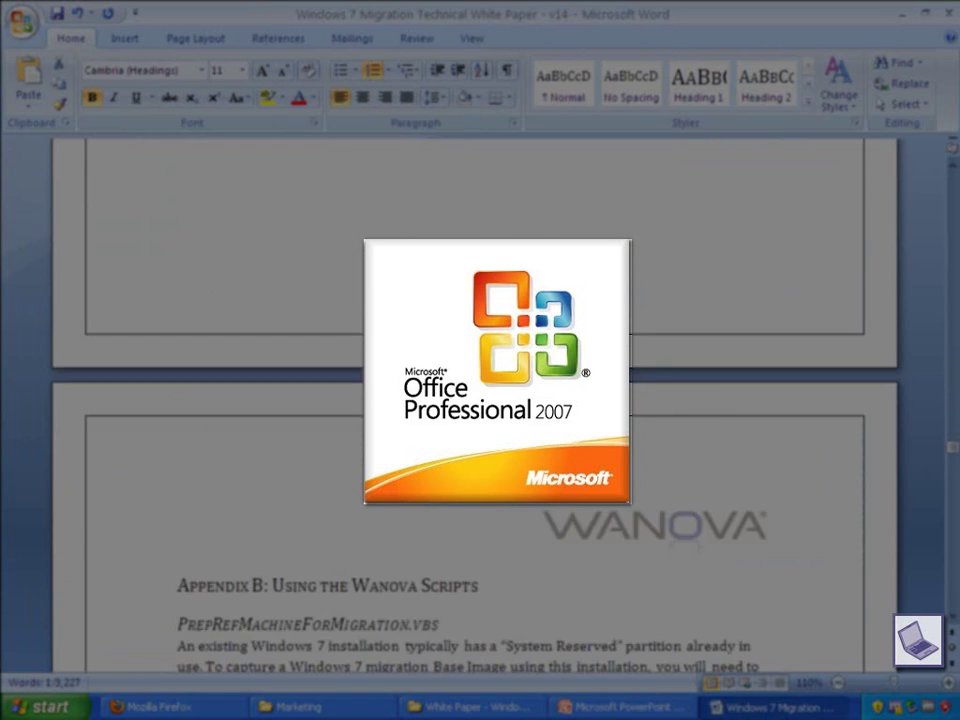
scroll(475, 400, down, 10)
Highlight the PrepRefMachineForMigration.vbs heading yellow
key(shift+End)
key(ctrl+alt+h)
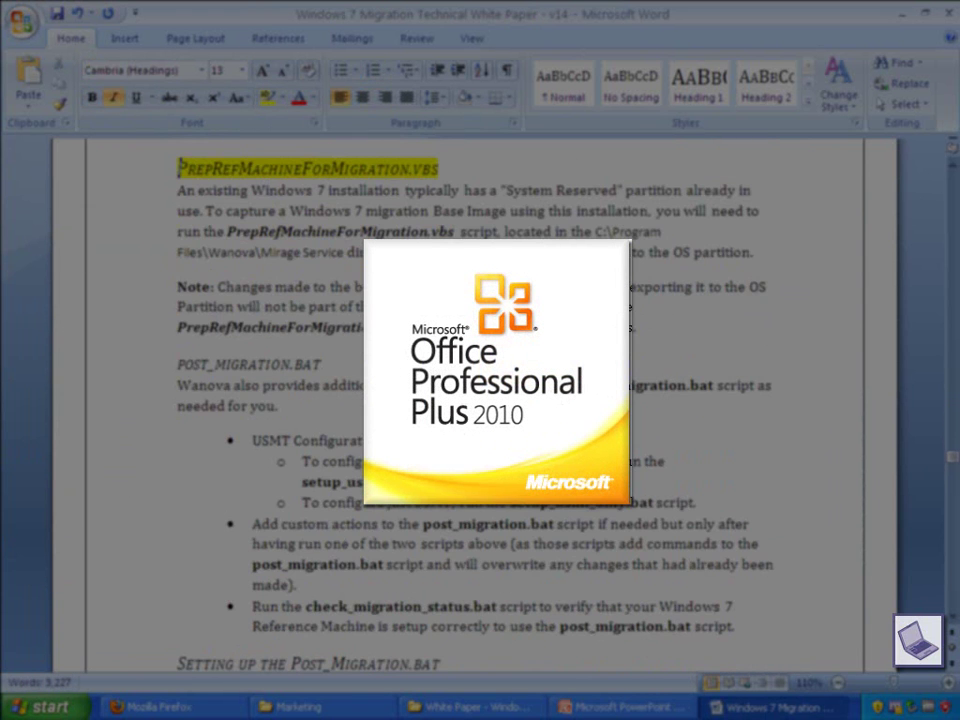
scroll(475, 400, down, 20)
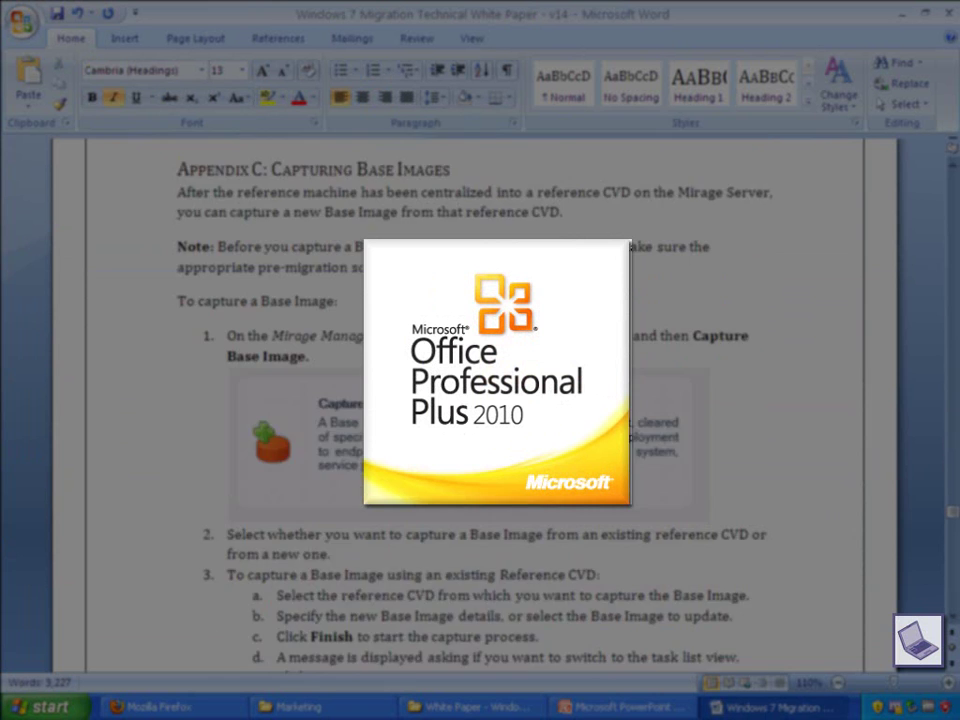
scroll(475, 400, up, 4)
scroll(475, 400, down, 12)
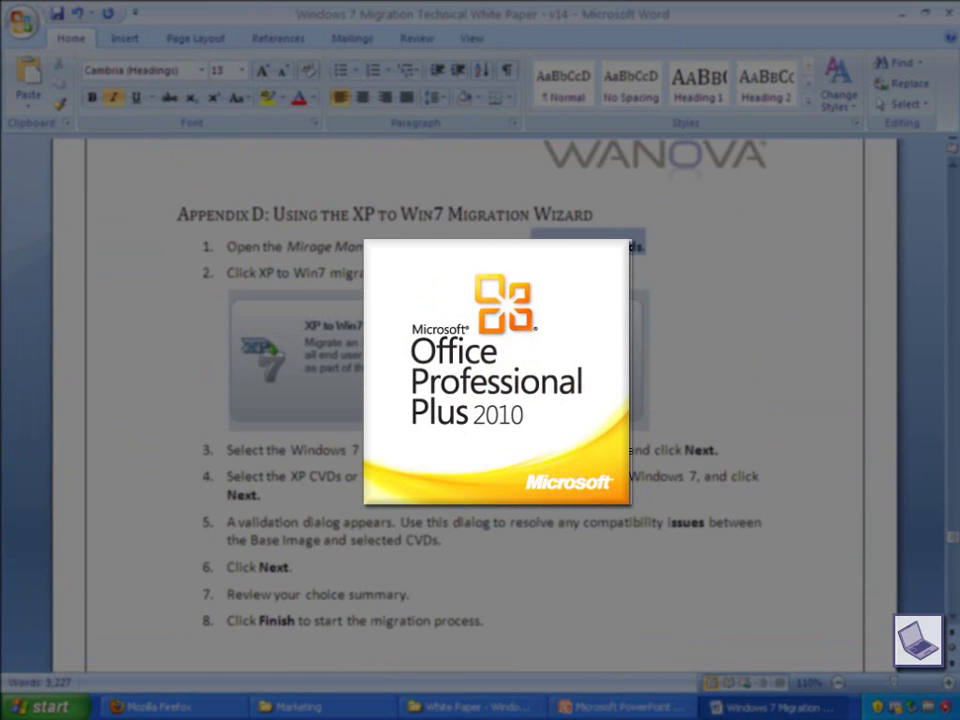
scroll(475, 400, up, 12)
scroll(475, 400, down, 20)
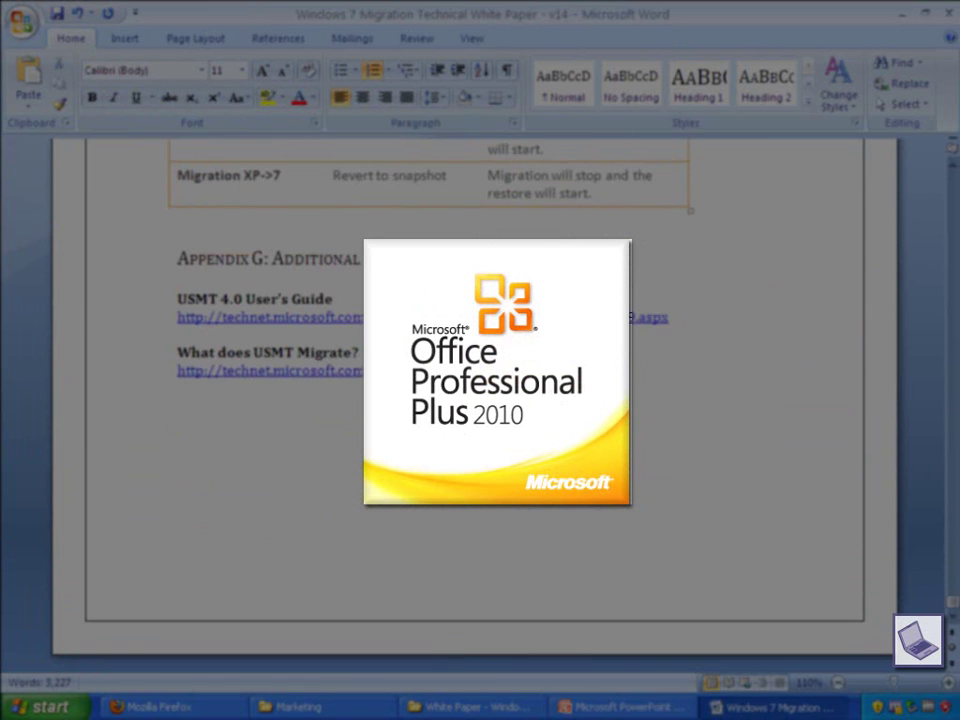
Follow the What Does USMT Migrate? reference link and read the TechNet page in Firefox
ctrl+click(560, 370)
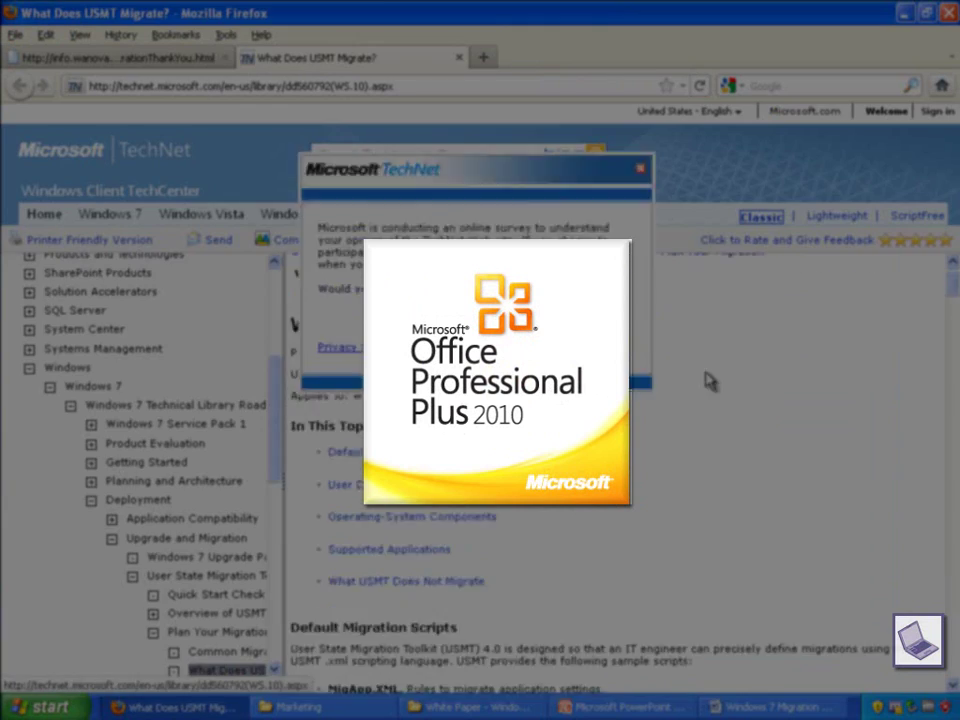
scroll(710, 325, down, 6)
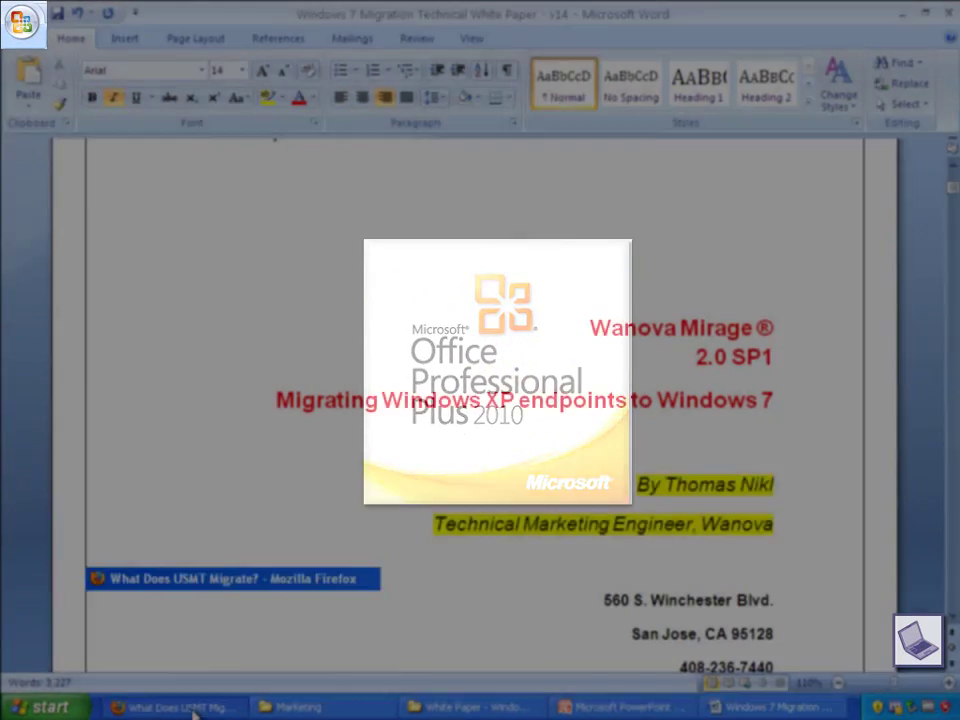
click(175, 707)
scroll(535, 490, down, 3)
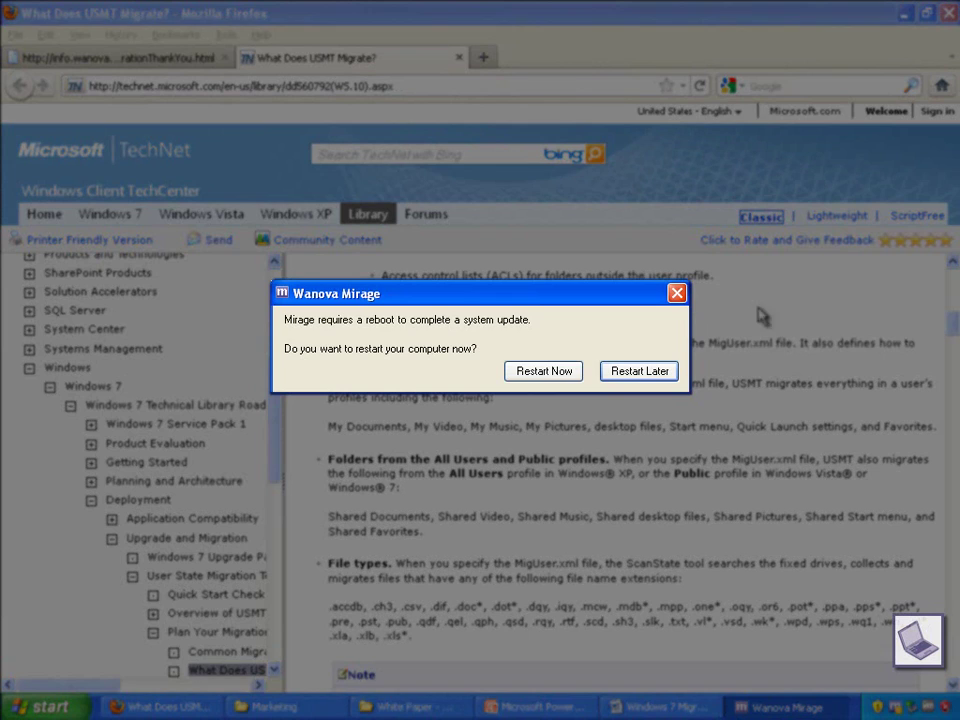
Close Firefox, the Word white paper, and the Marketing and White Paper folder windows
click(947, 13)
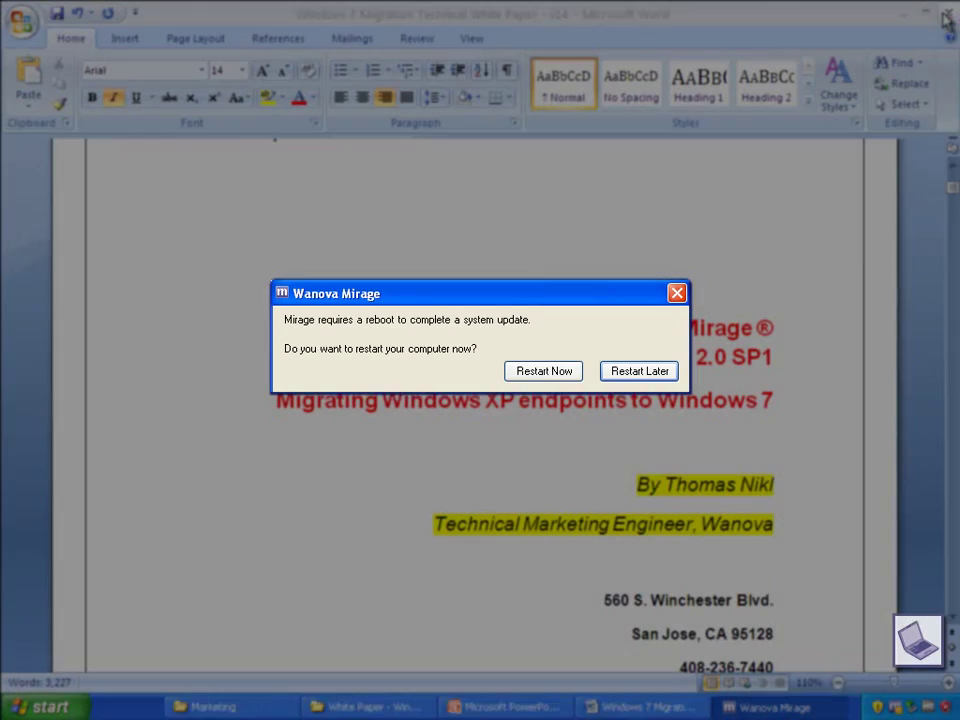
click(57, 14)
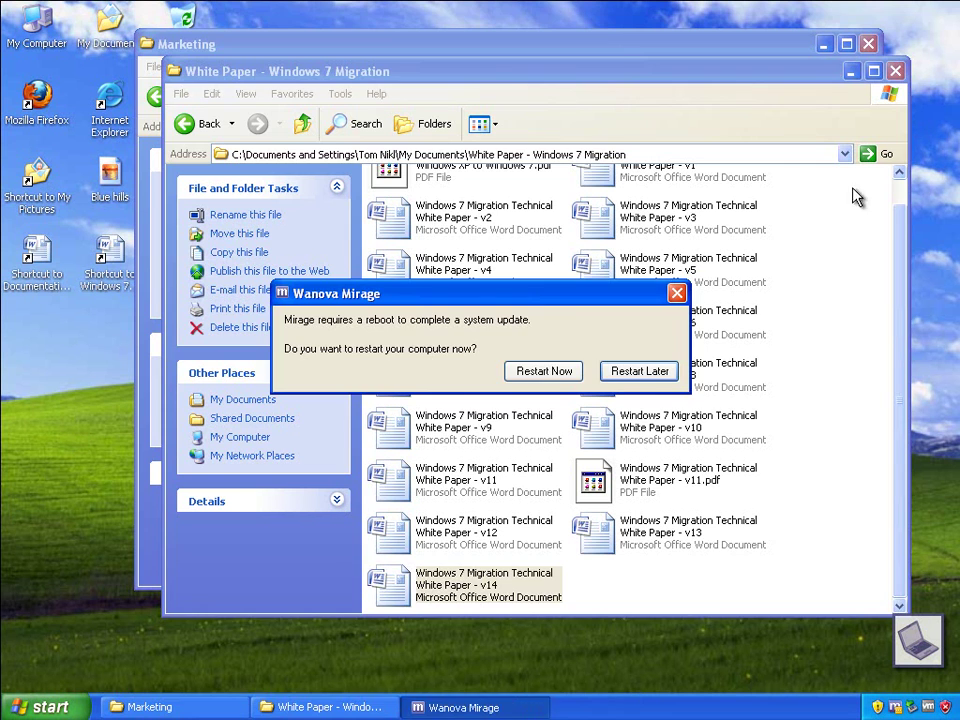
click(870, 44)
click(895, 71)
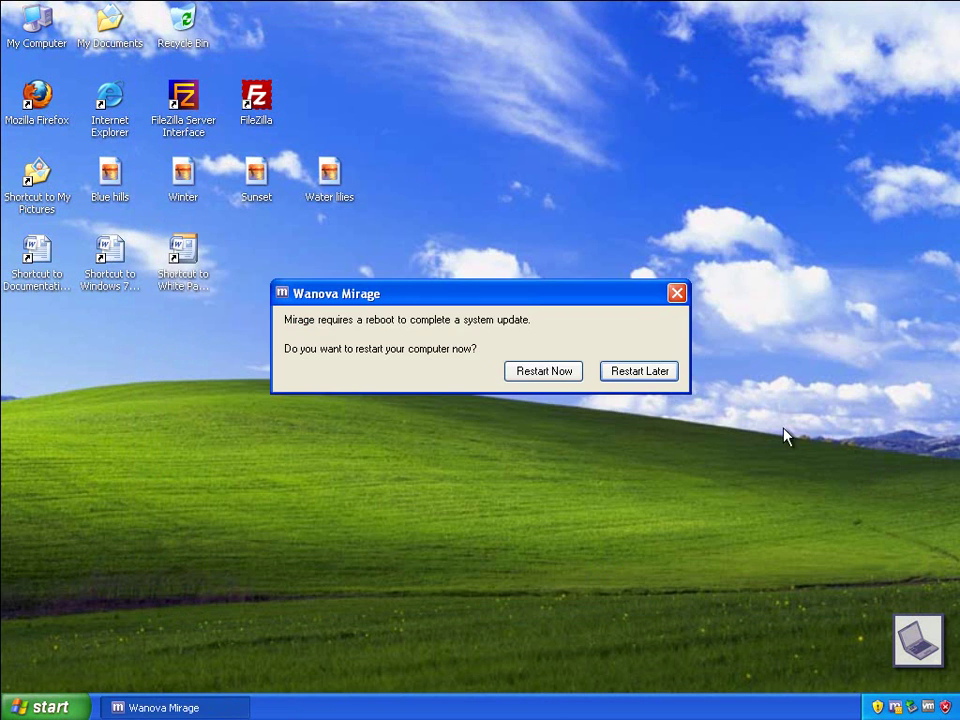
Choose Restart Now in the Wanova Mirage system update prompt to boot into Windows 7
click(566, 377)
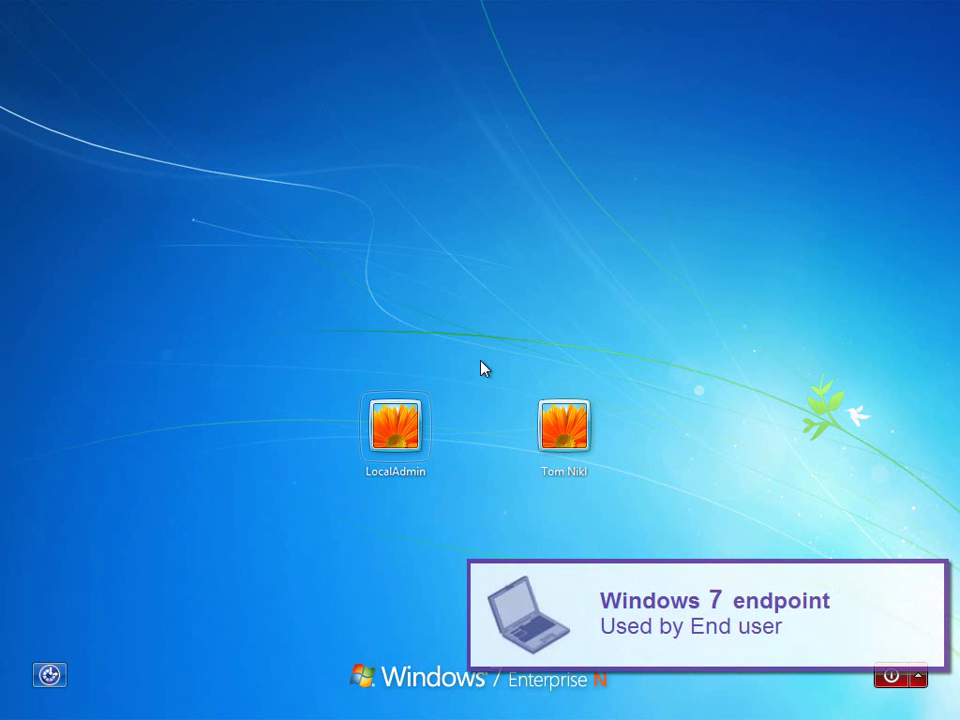
Log on as the end user and open their personal documents folder from the desktop
click(563, 425)
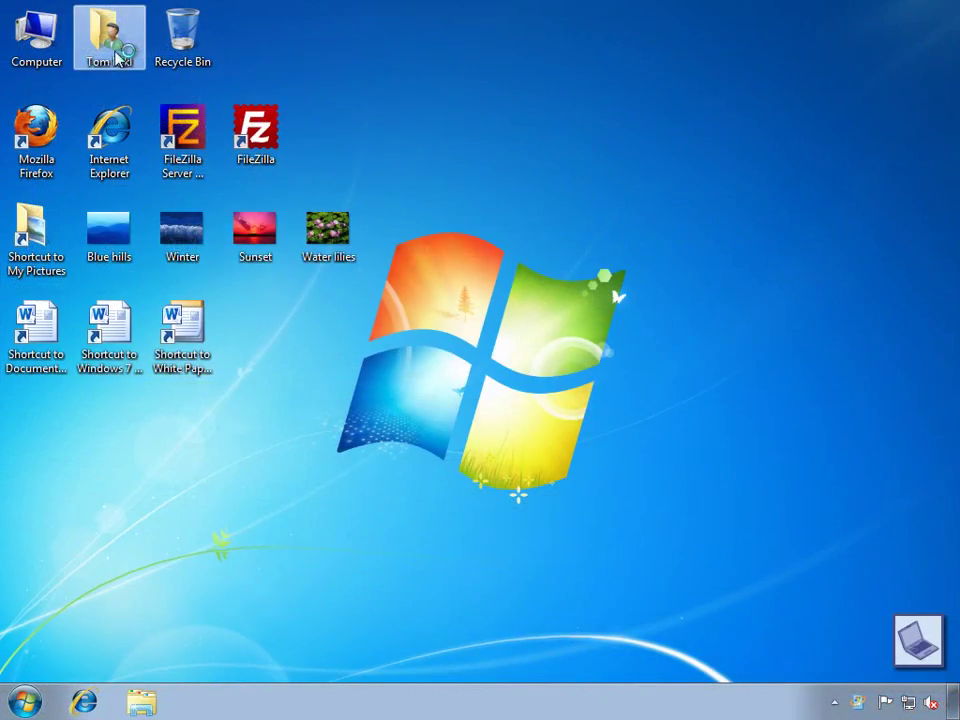
double_click(110, 45)
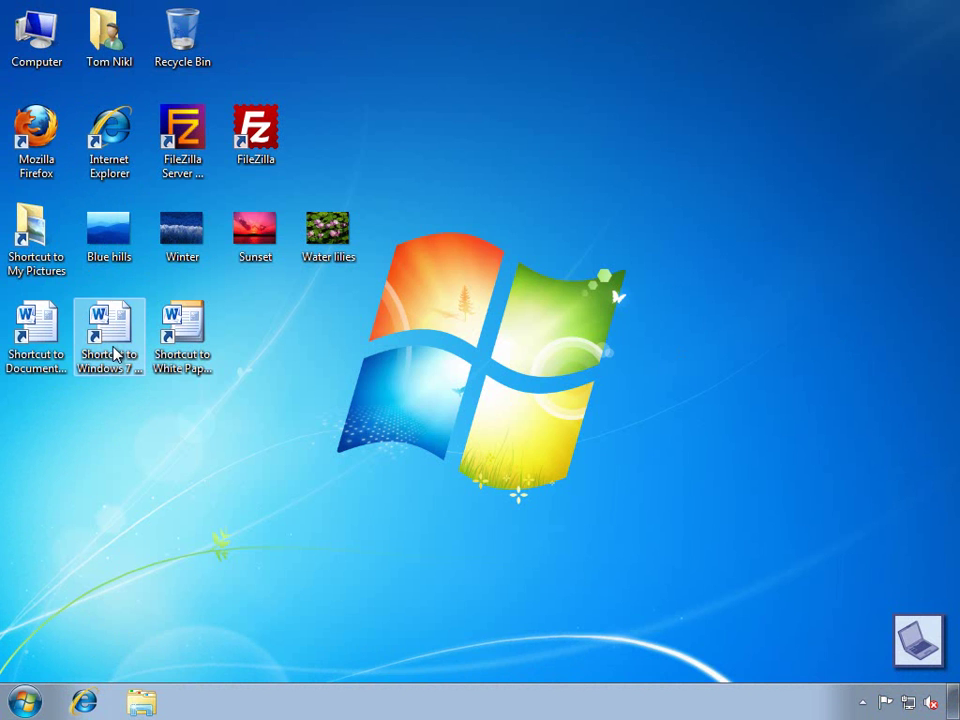
Open the migrated Windows 7 Migration Technical White Paper - v14 shortcut in Word 2010
double_click(117, 349)
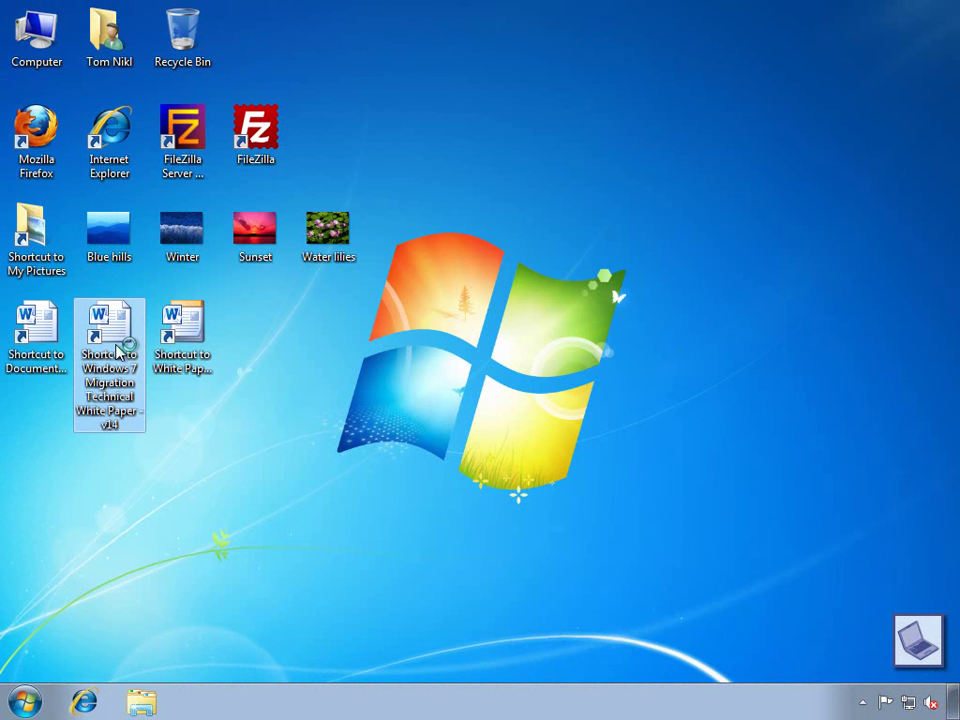